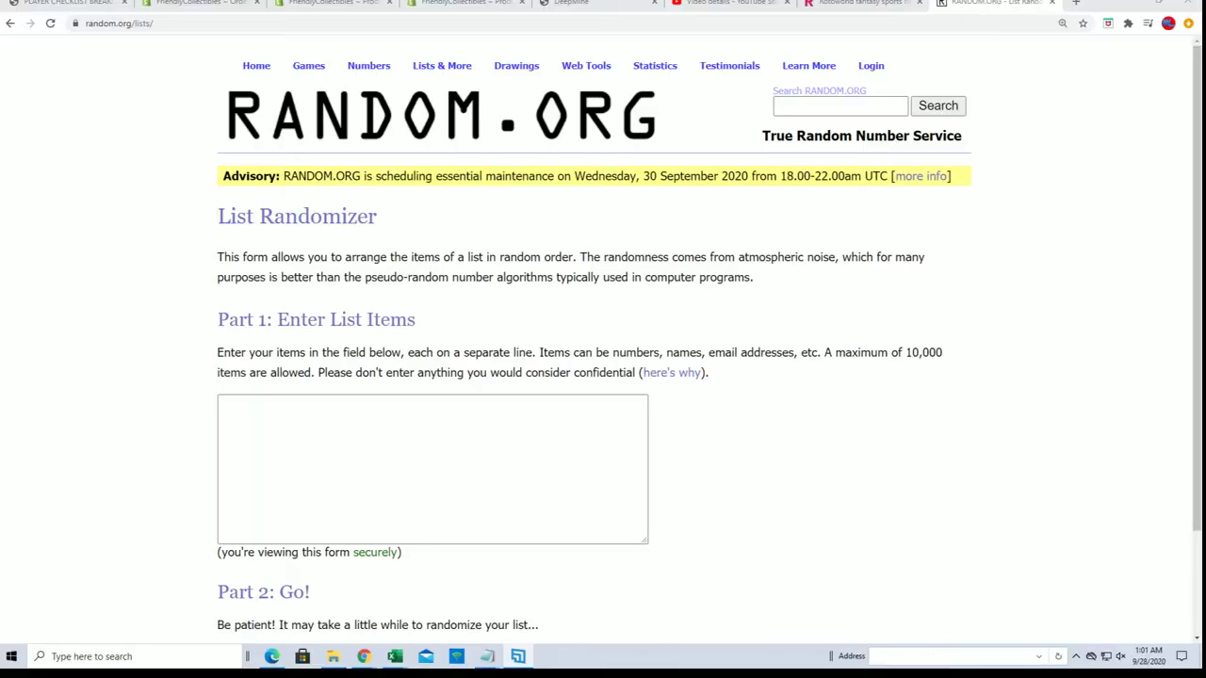
- Switch to Notepad and review the owner names listed under the 20ARCHRETSEP116 break title
key(alt+Tab)
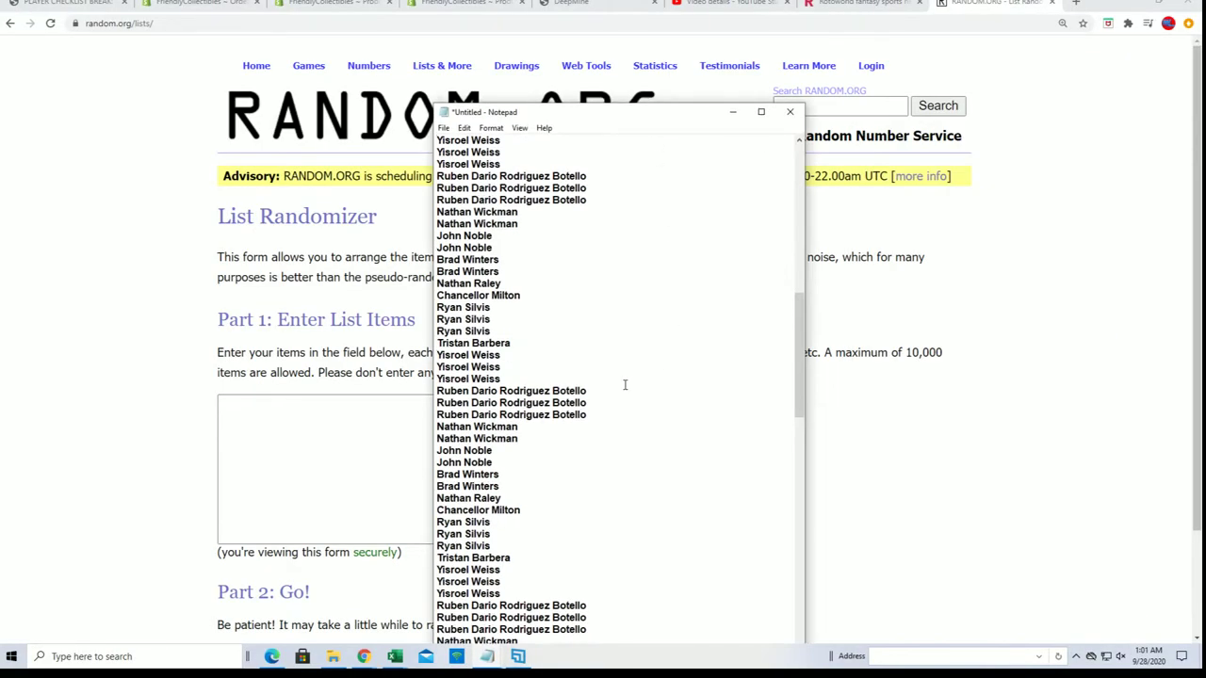
scroll(625, 385, up, 15)
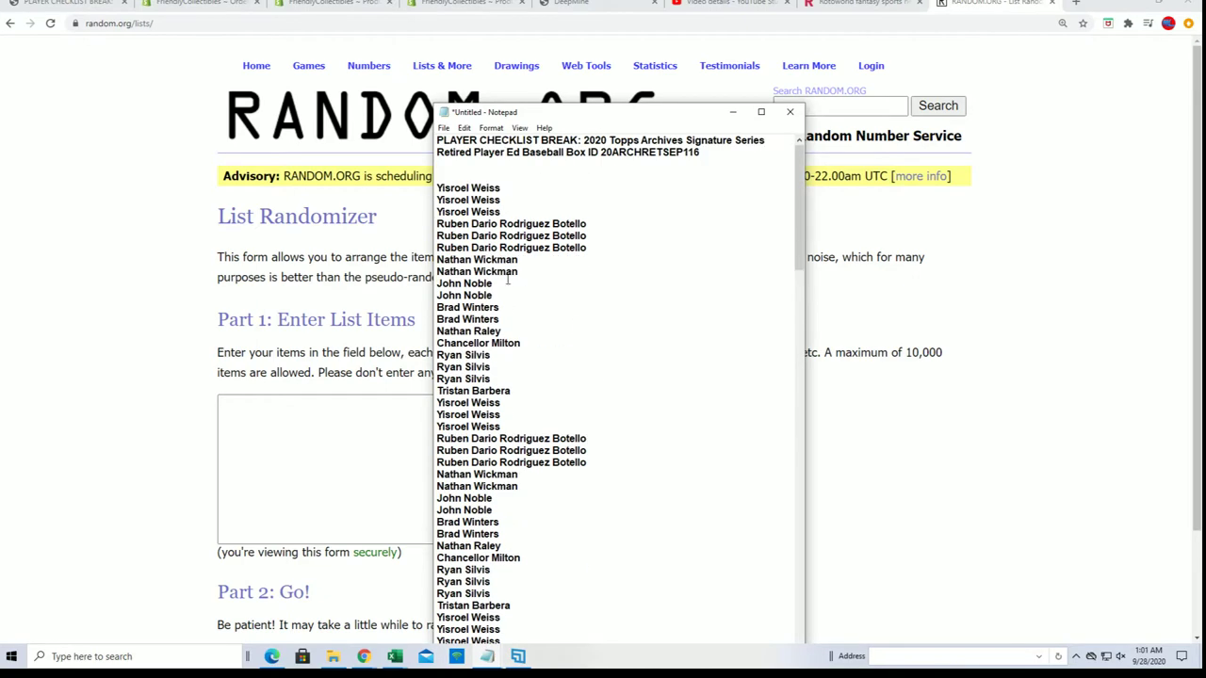
drag(438, 185, 600, 664)
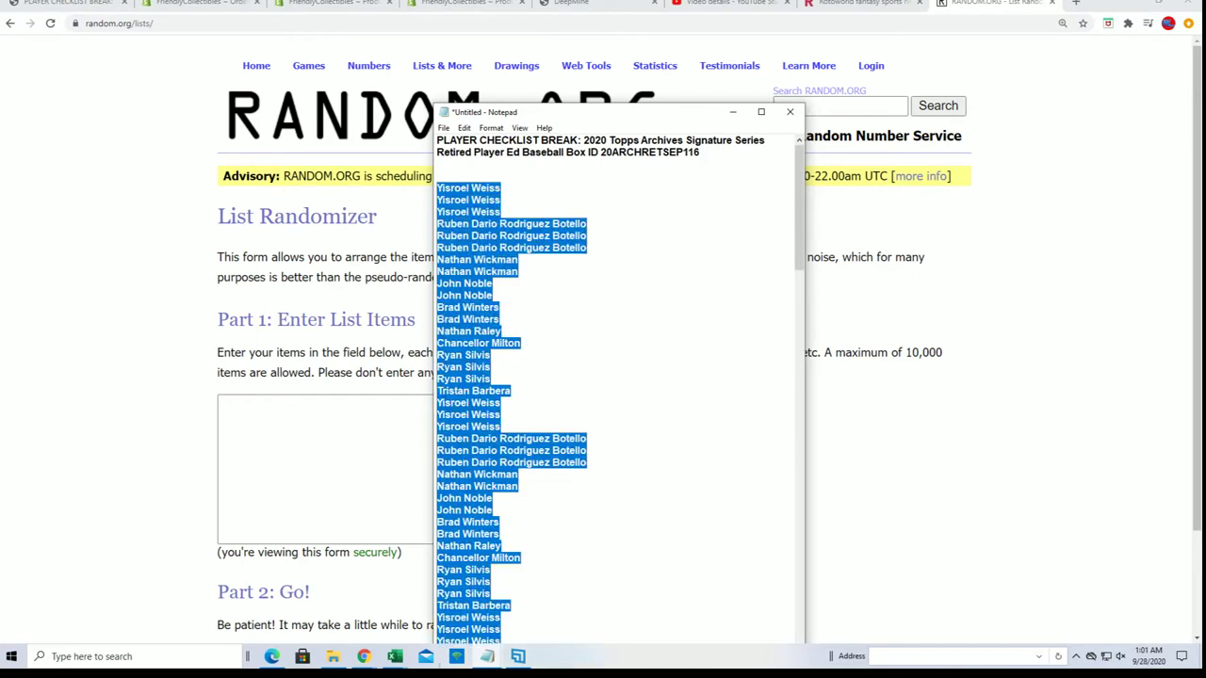
drag(648, 106, 648, 0)
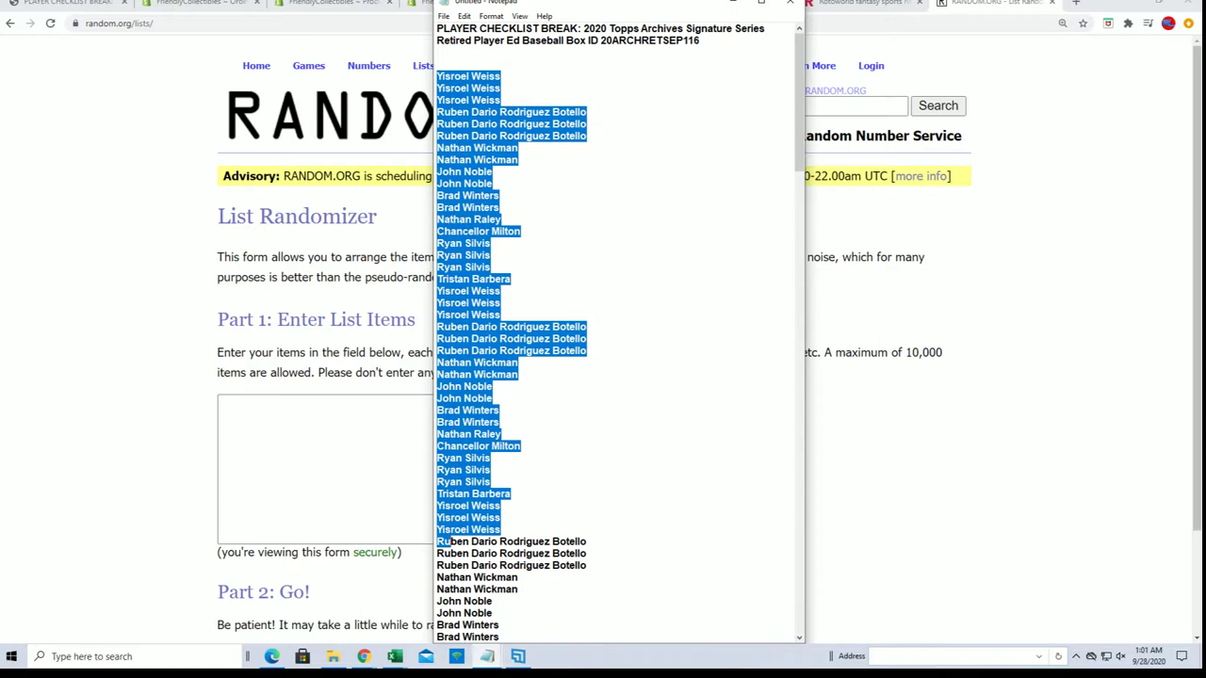
- Check the spots and players-per-spot line in the 20ARCHRETSEP116 product description on the store page
click(80, 3)
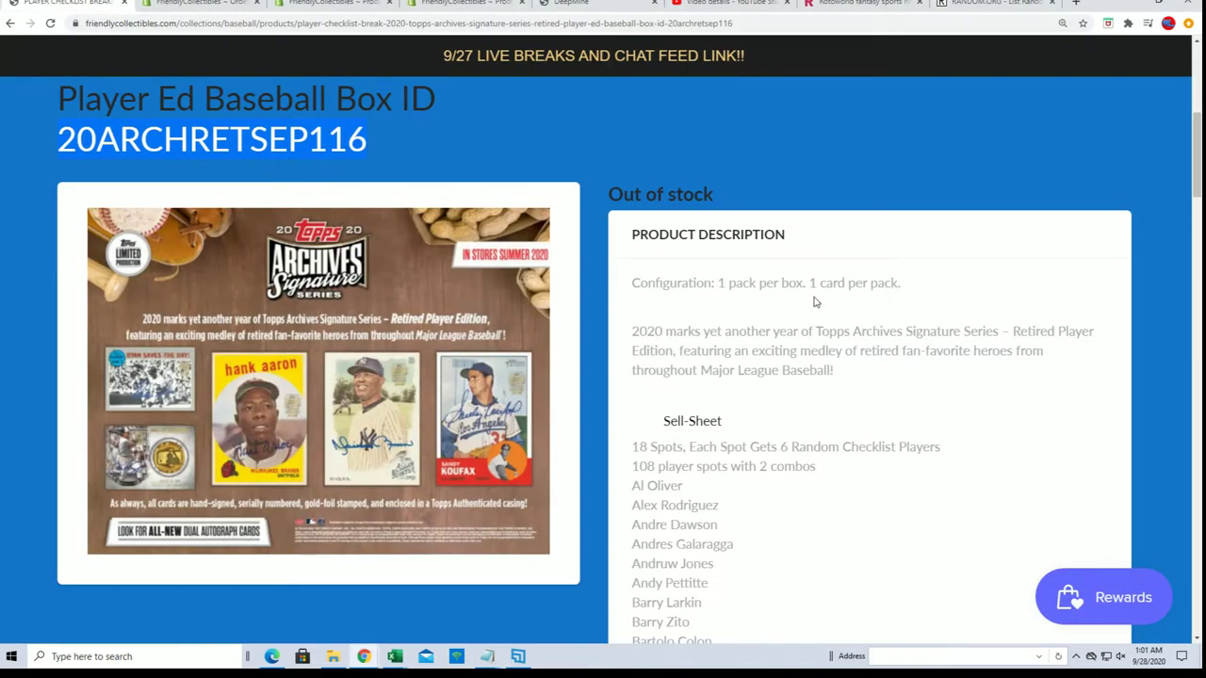
scroll(878, 328, down, 1)
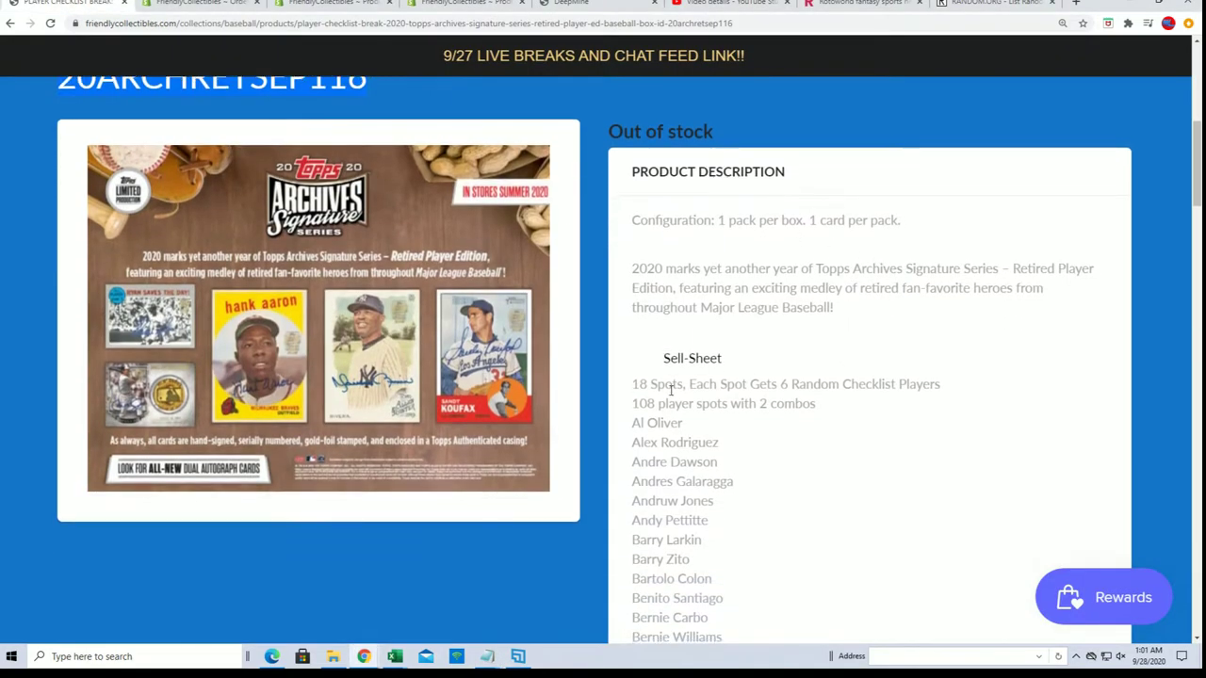
drag(631, 389, 974, 387)
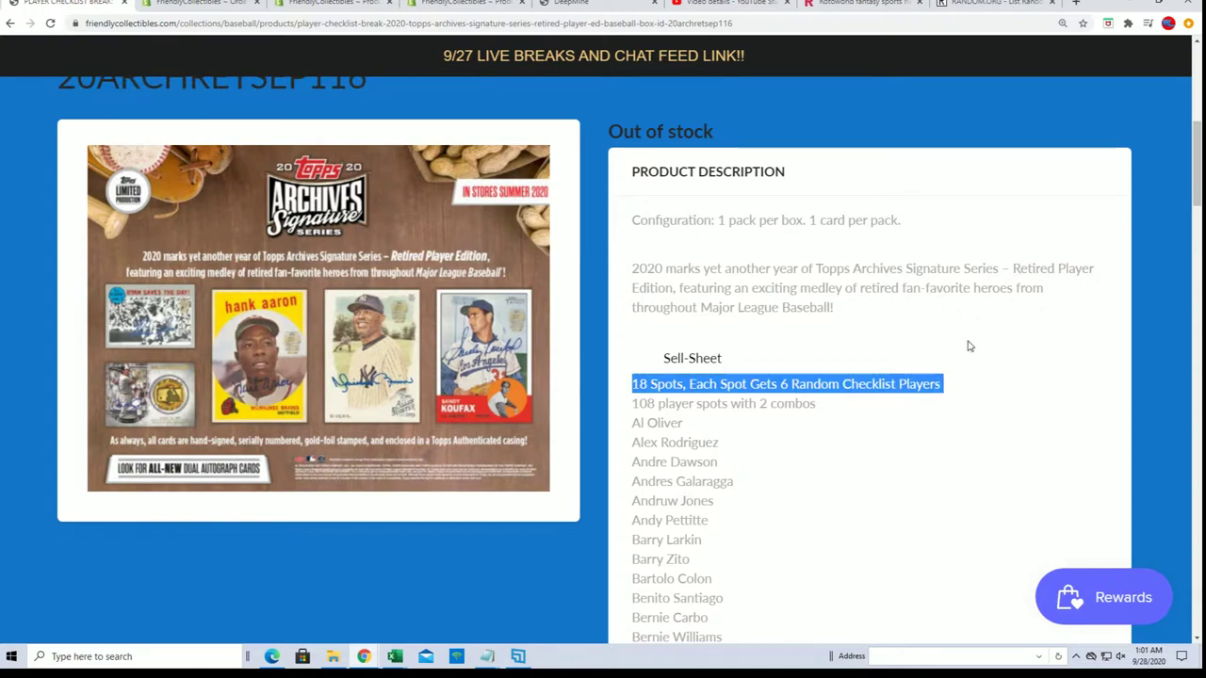
- Open the store's Baseball group breaks collection and check the price of the 20ARCHRETSEP117 player checklist break
scroll(757, 365, up, 5)
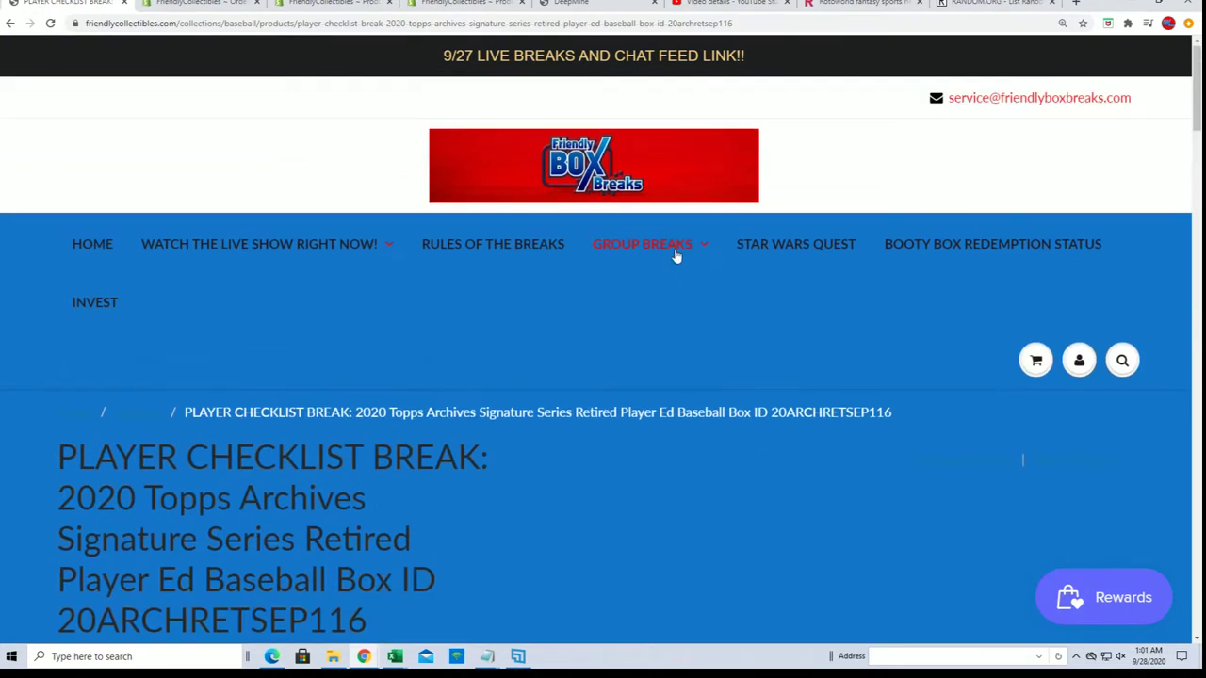
mouse_move(659, 250)
click(659, 439)
scroll(503, 506, down, 4)
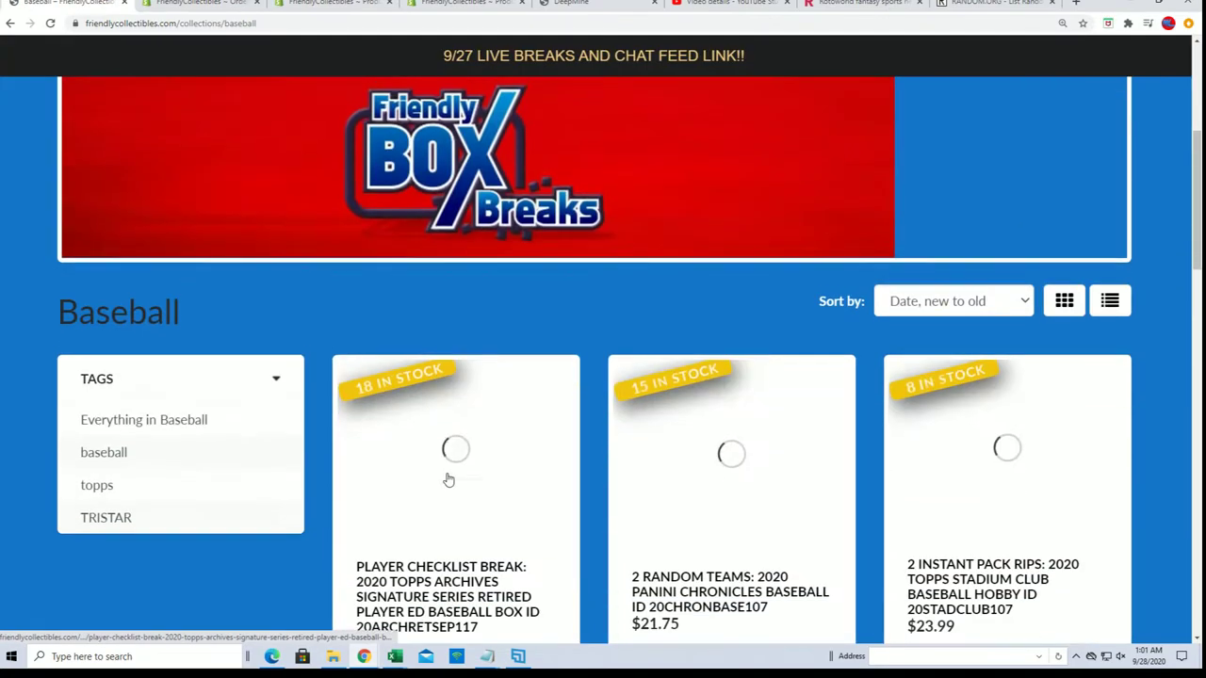
scroll(352, 485, down, 2)
drag(385, 450, 339, 482)
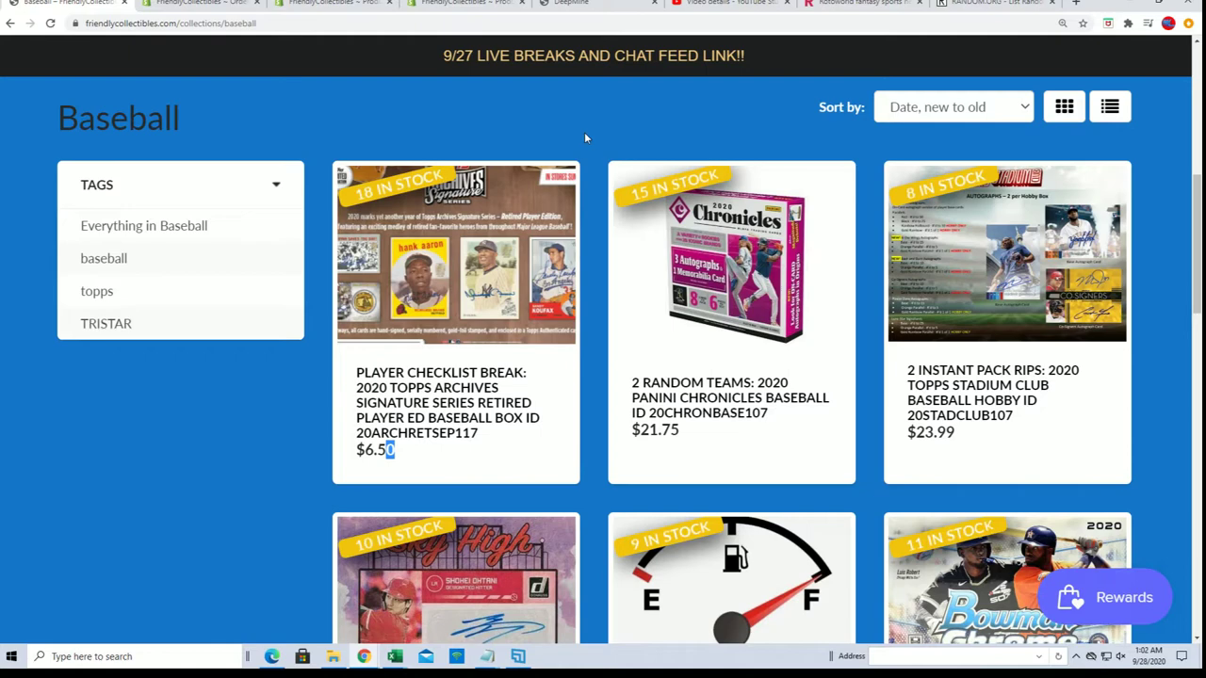
- Copy the complete block of repeated owner names above the player checklist in the Notepad file
click(469, 5)
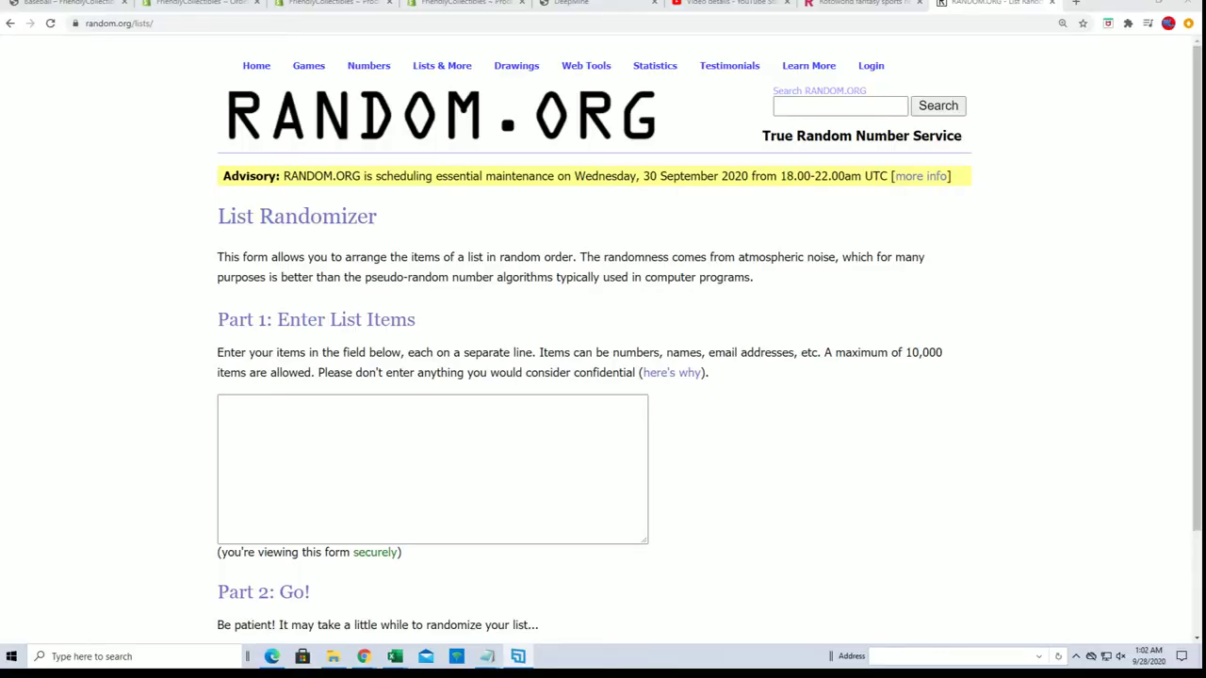
key(alt+Tab)
click(590, 60)
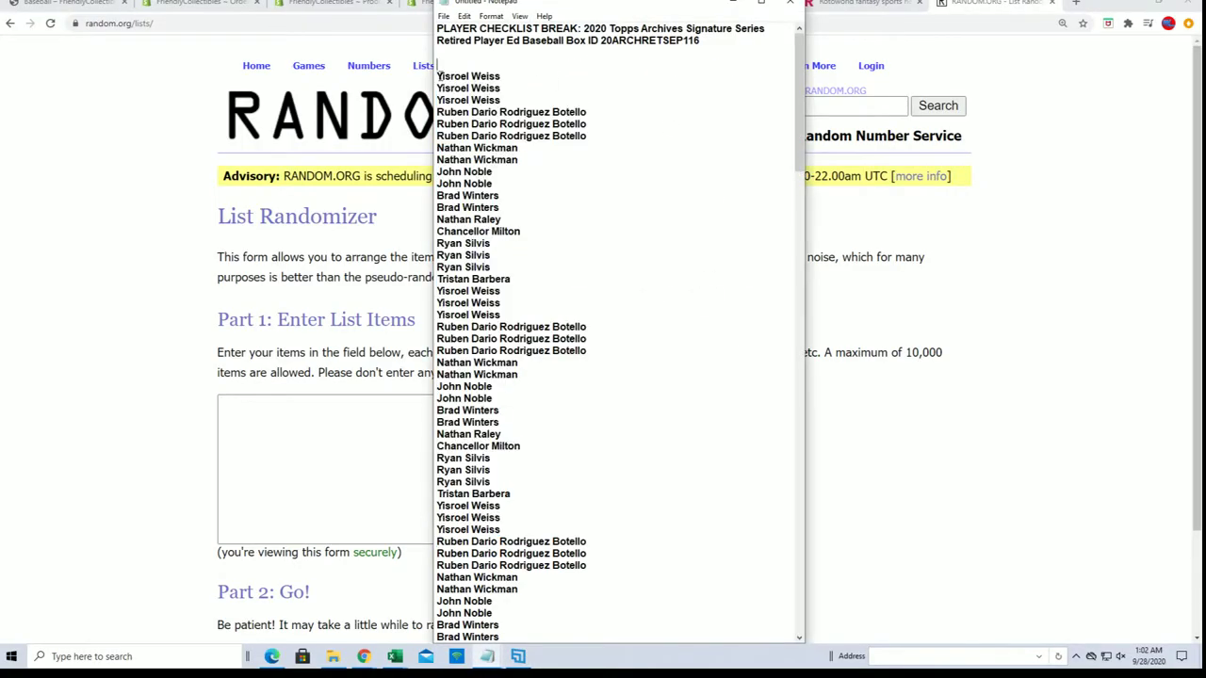
drag(437, 63, 586, 221)
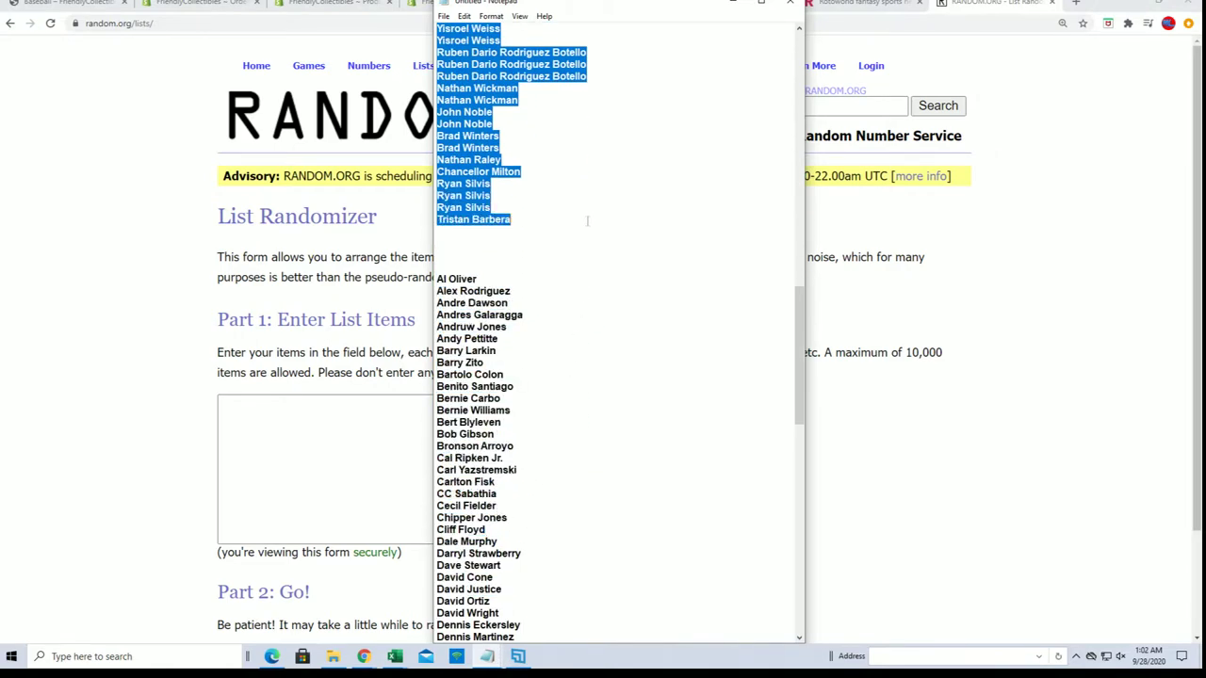
right_click(504, 196)
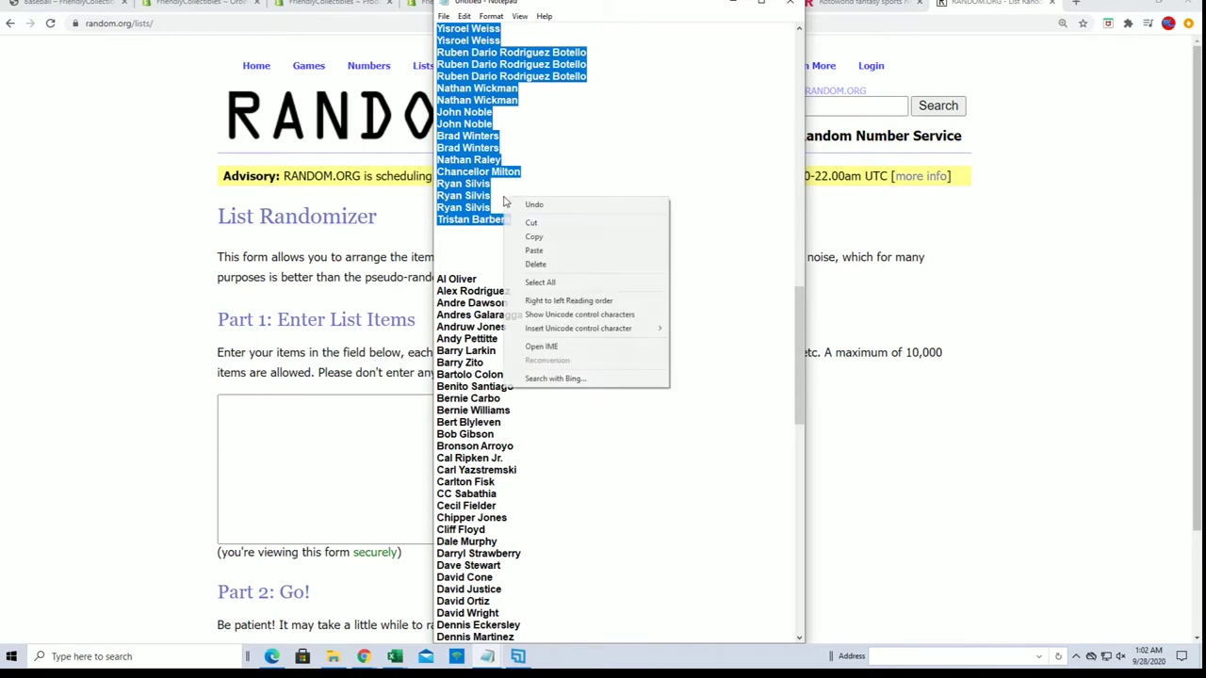
click(529, 238)
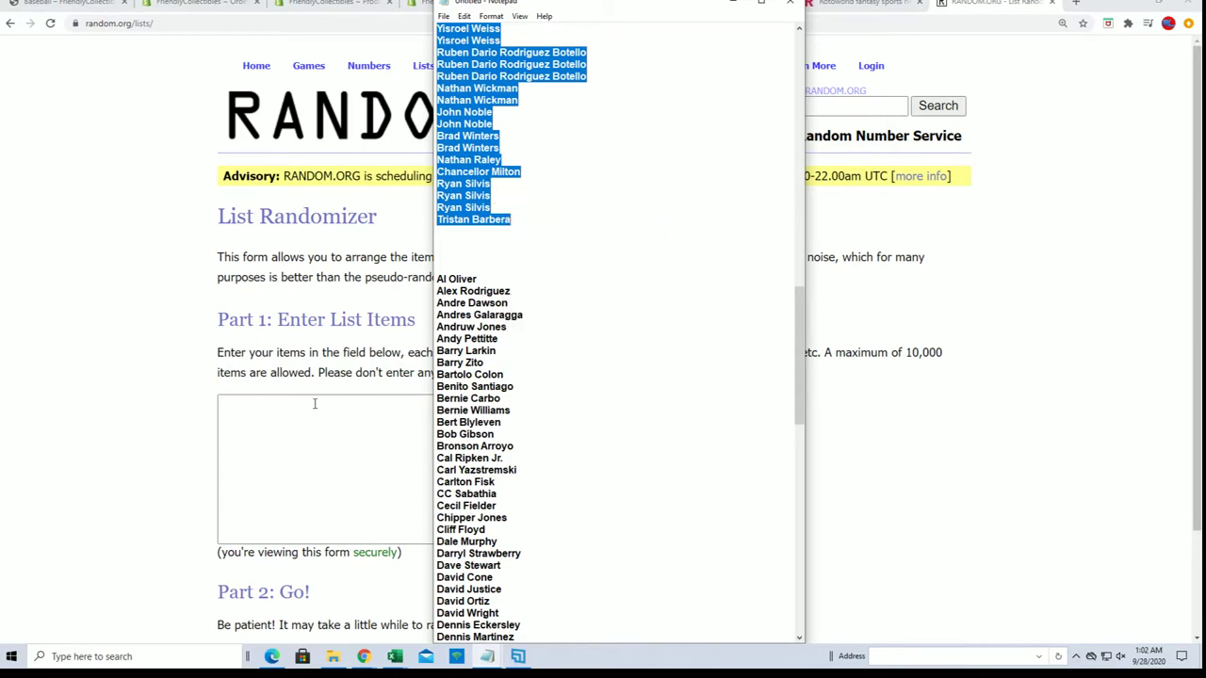
- Paste the owner names into the RANDOM.ORG List Randomizer and randomize the list
click(237, 405)
right_click(238, 403)
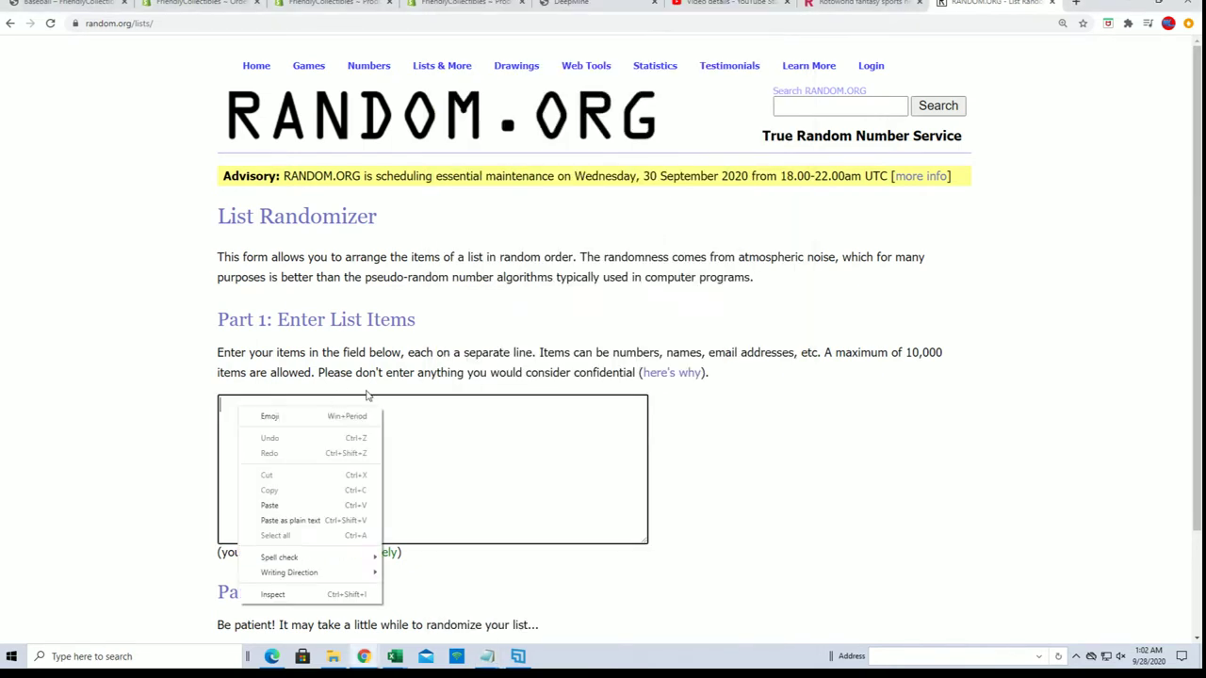
click(270, 506)
scroll(727, 386, down, 2)
click(238, 536)
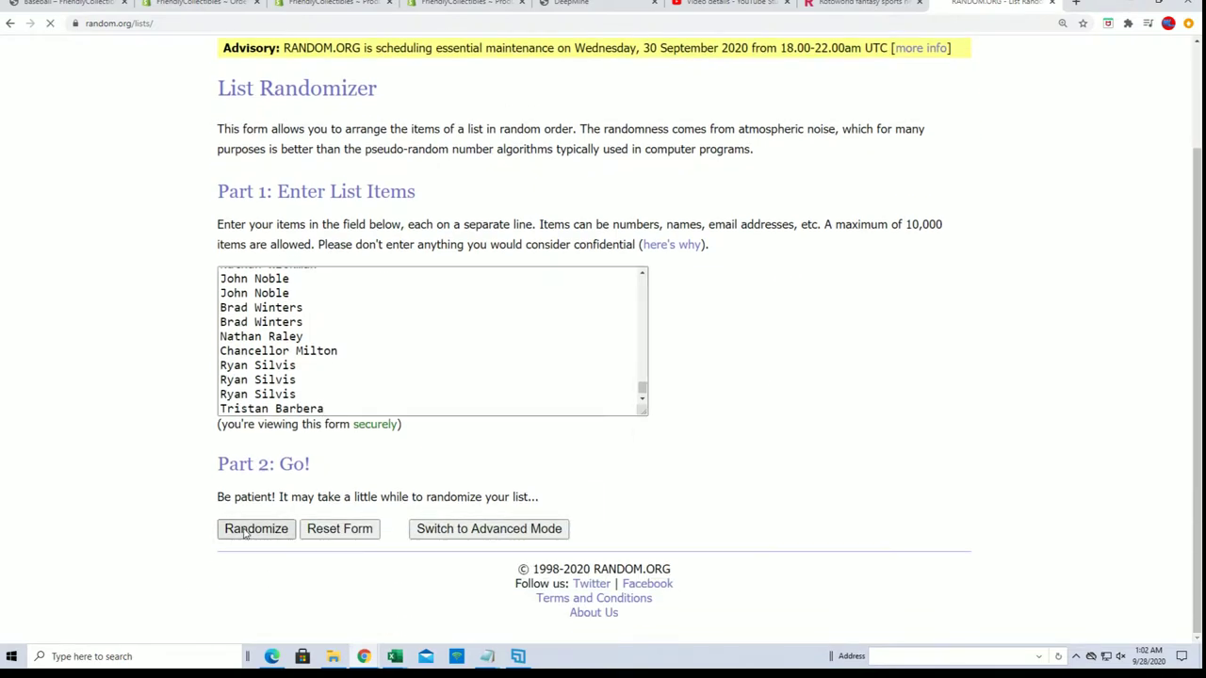
- Randomize the owner list six more times, for seven randomizations altogether
scroll(238, 540, down, 8)
scroll(237, 540, down, 7)
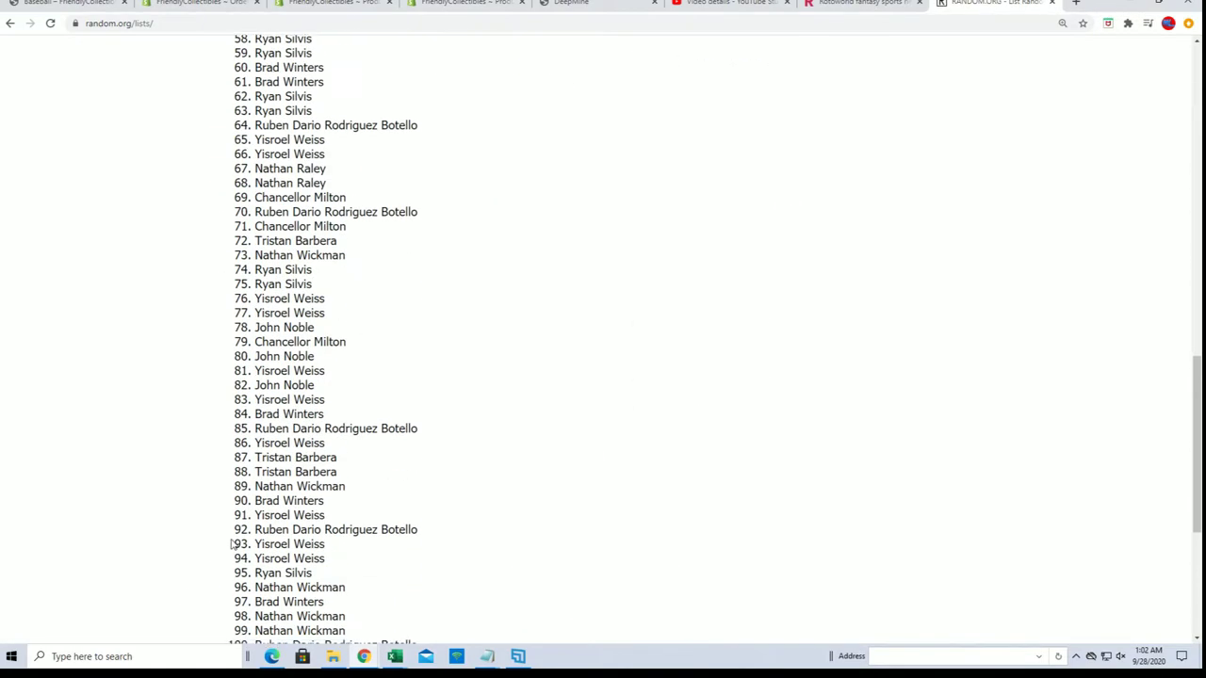
click(239, 529)
scroll(285, 474, down, 15)
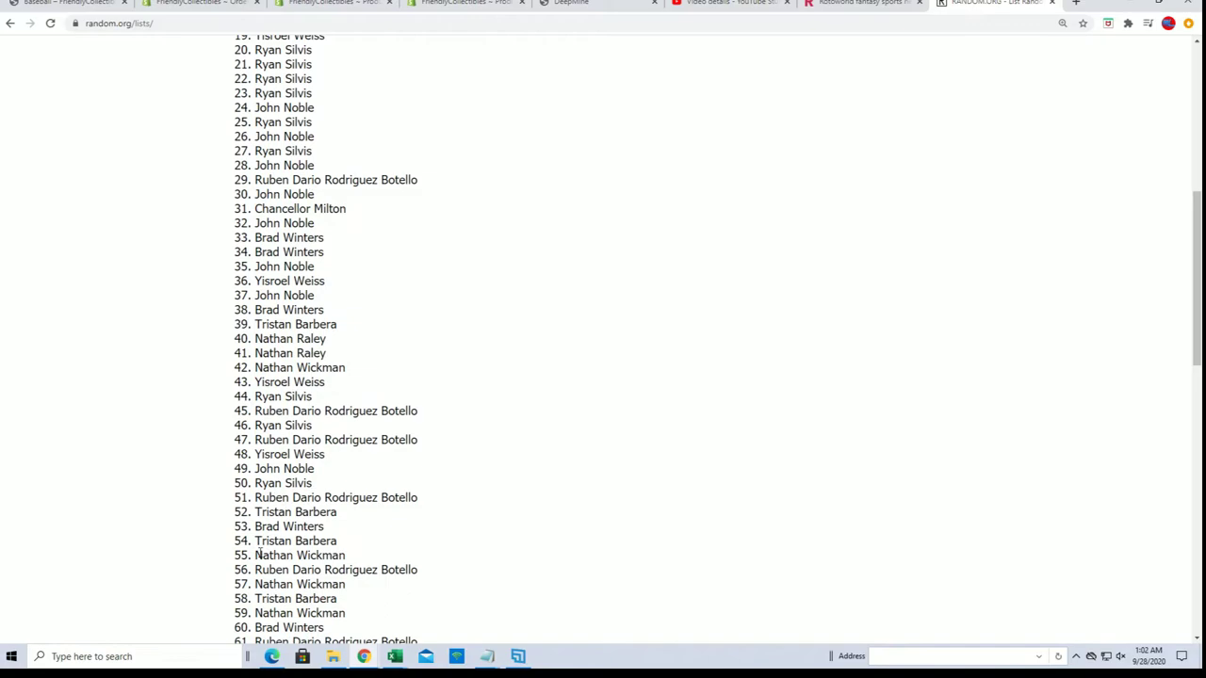
click(264, 532)
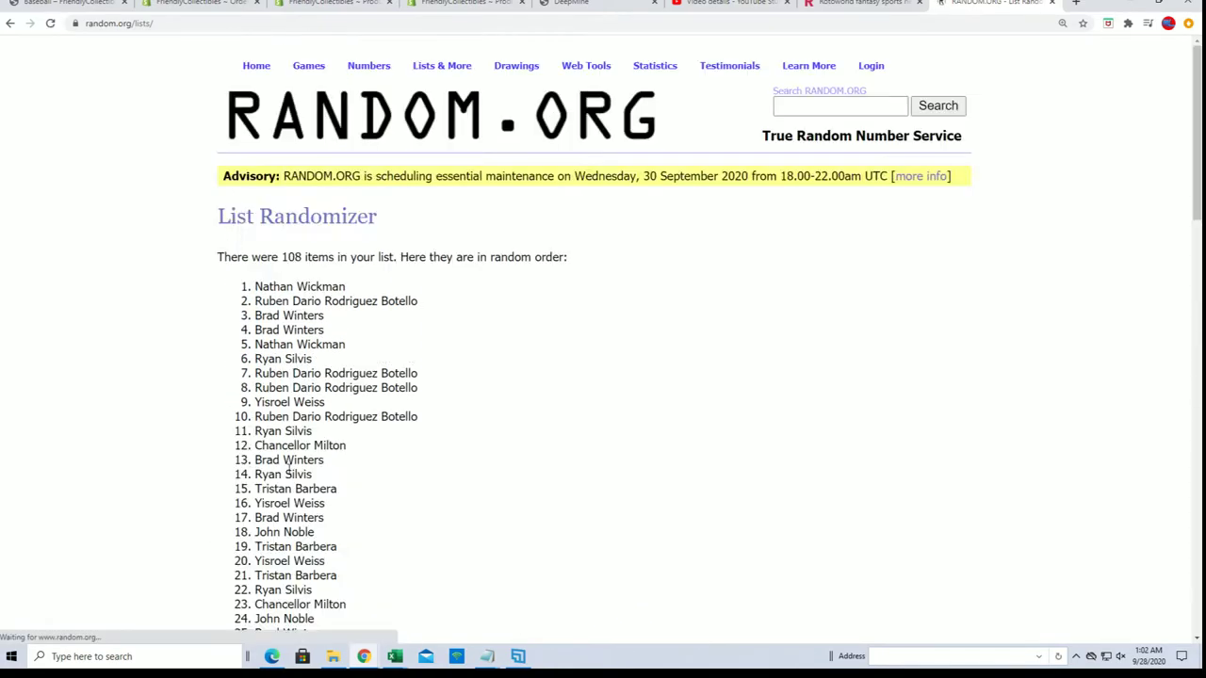
scroll(189, 585, down, 15)
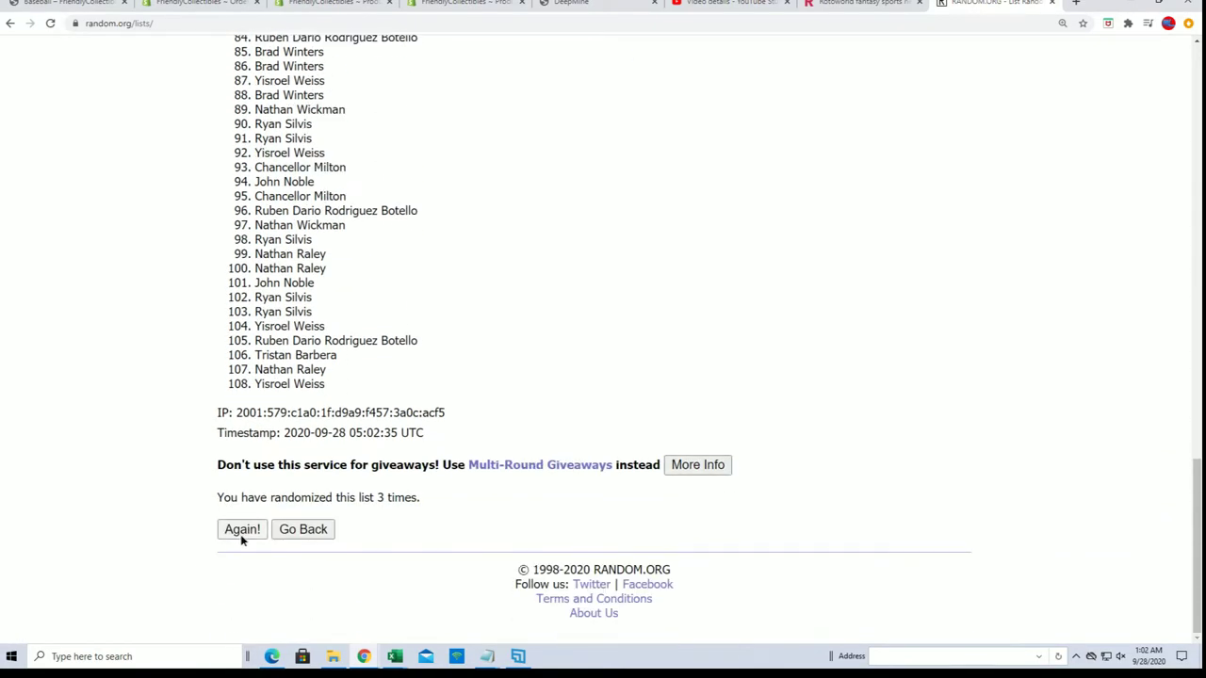
click(247, 529)
scroll(226, 554, down, 10)
scroll(226, 554, down, 3)
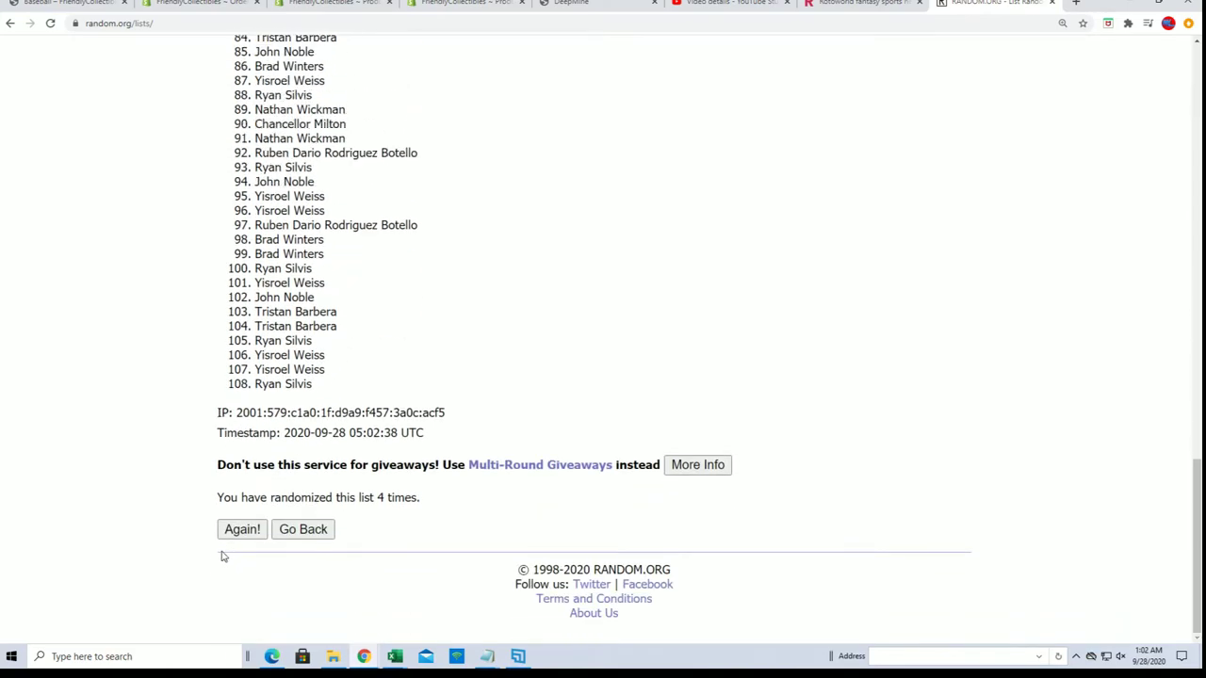
click(234, 528)
scroll(242, 539, down, 5)
scroll(242, 539, down, 12)
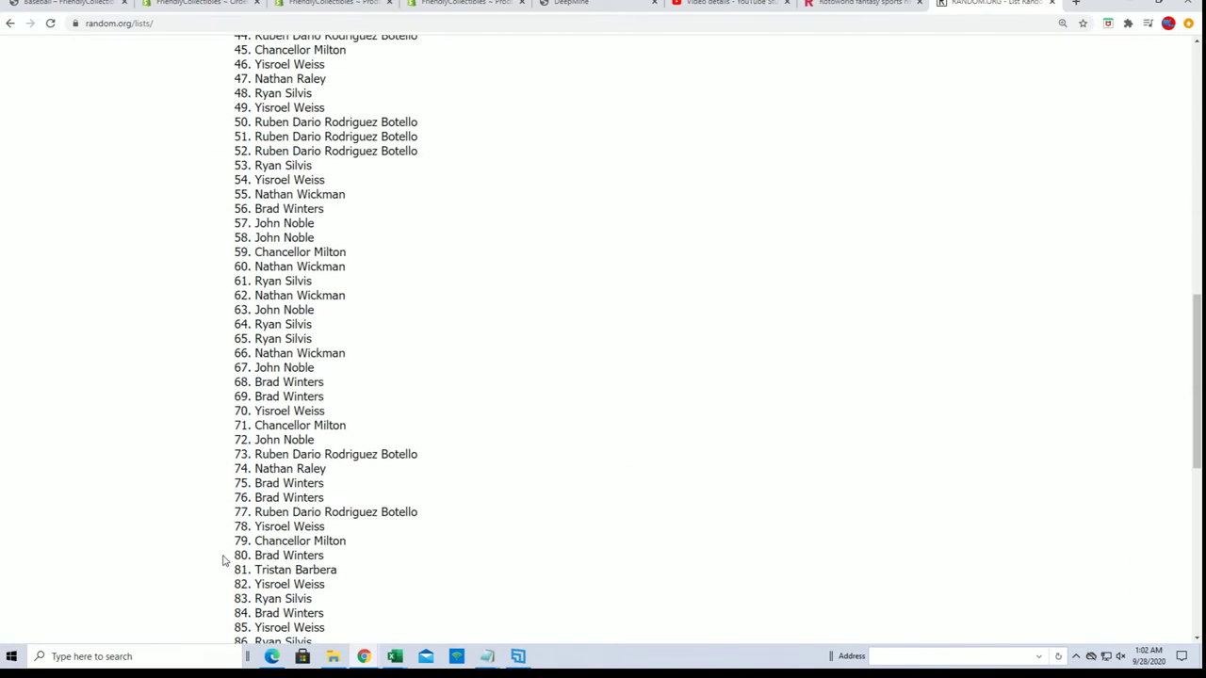
click(240, 529)
scroll(216, 565, down, 15)
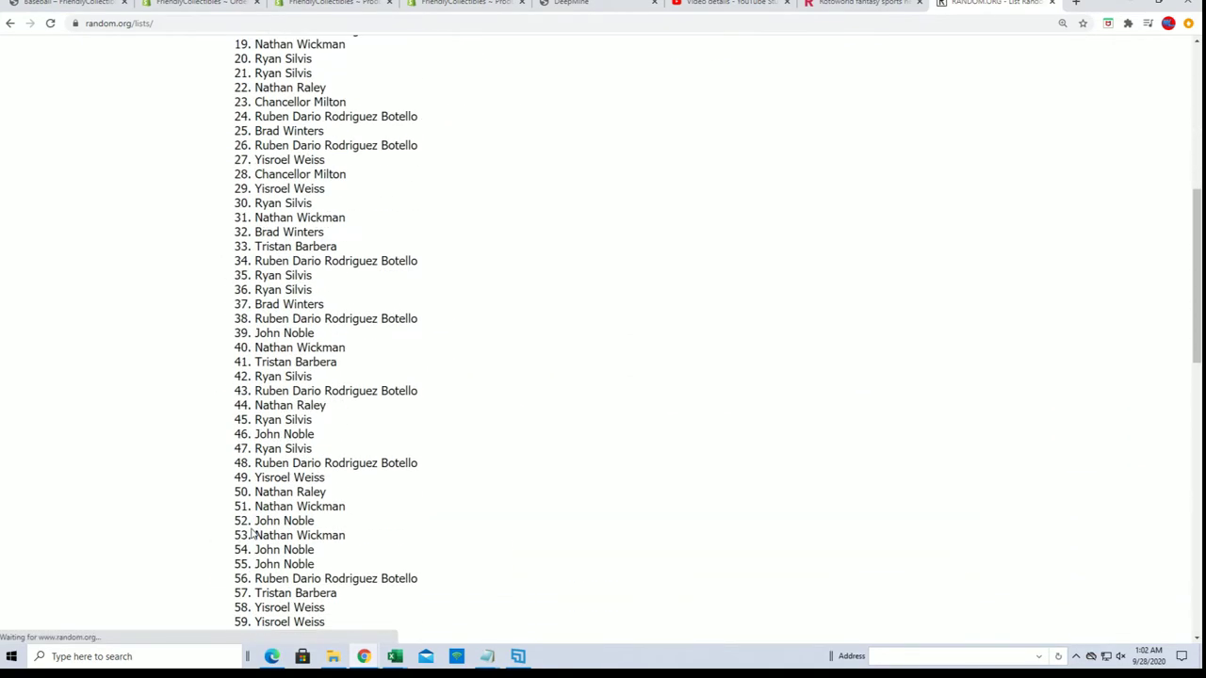
click(242, 530)
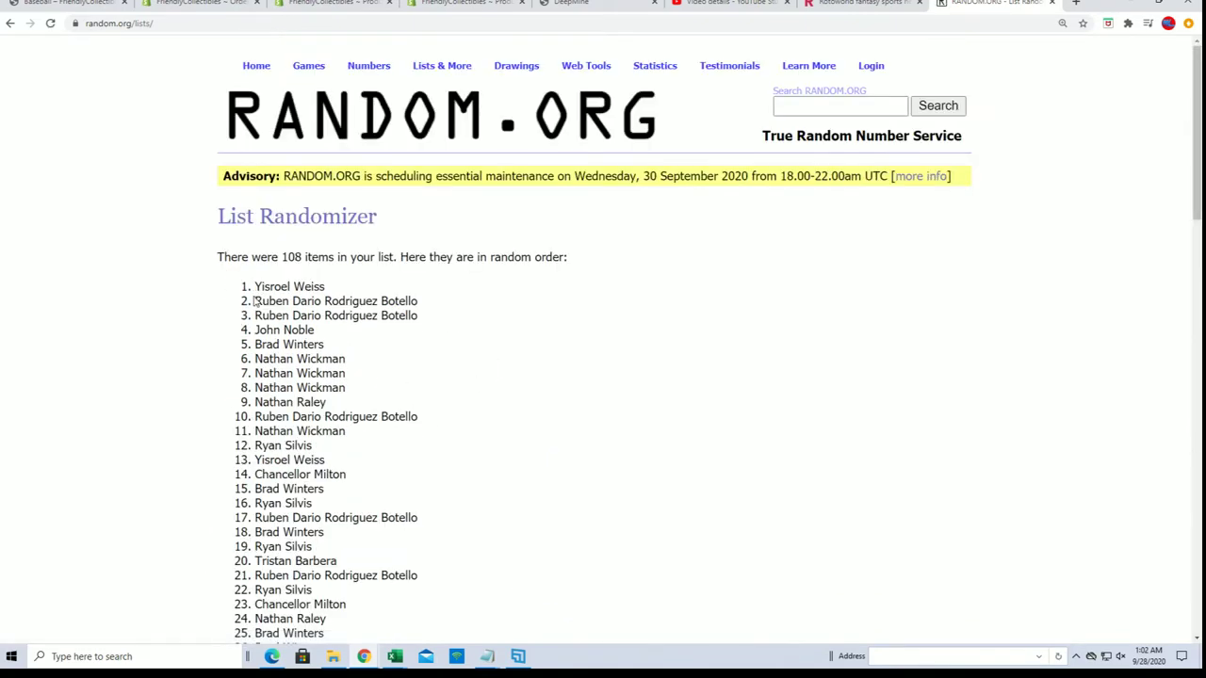
- Copy all 108 owner names from the final randomized list
drag(255, 278, 478, 381)
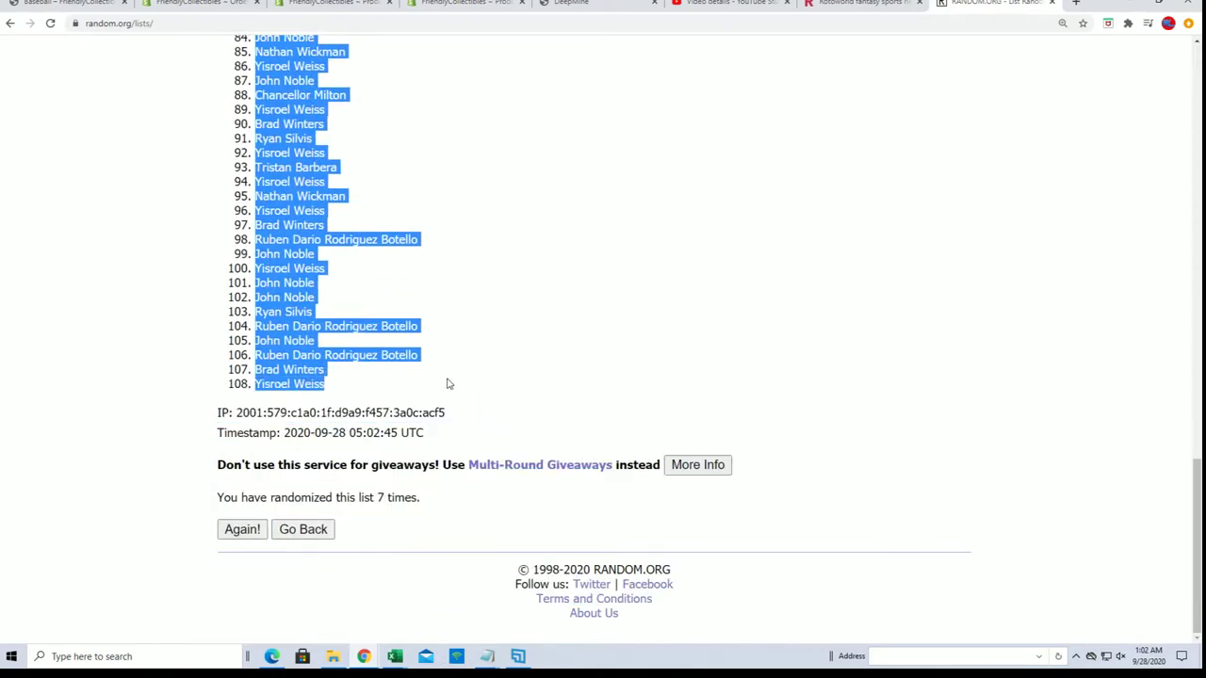
right_click(447, 384)
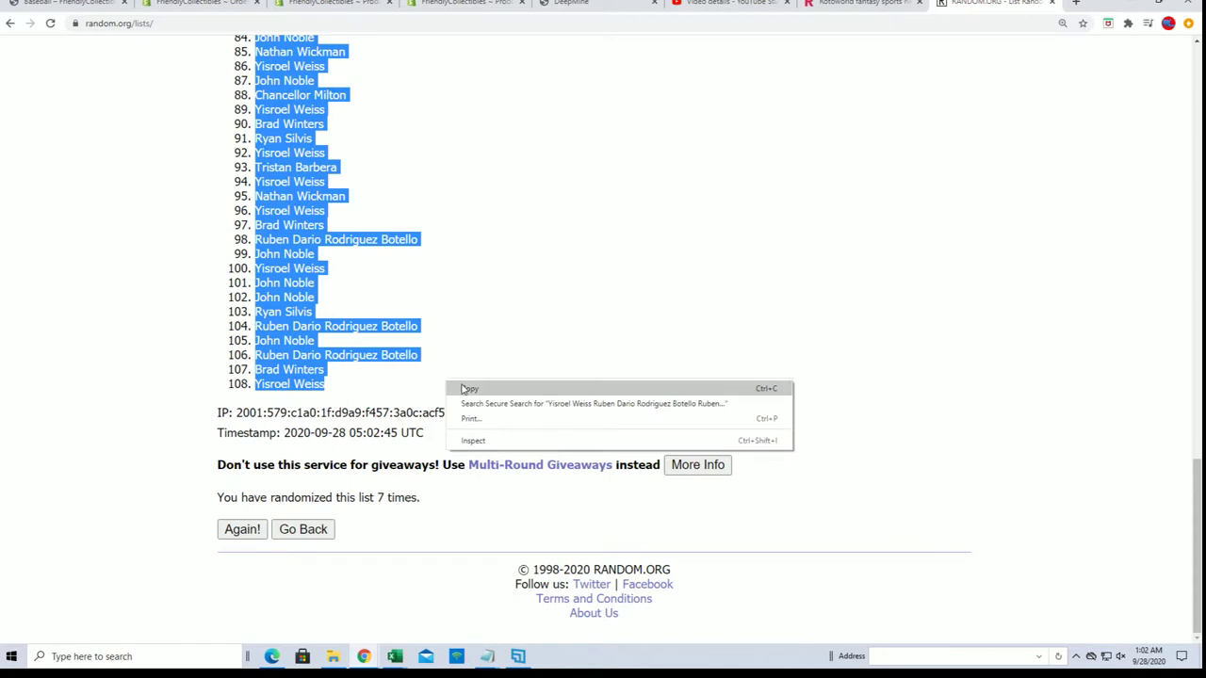
click(466, 388)
scroll(421, 416, up, 2)
scroll(421, 417, up, 10)
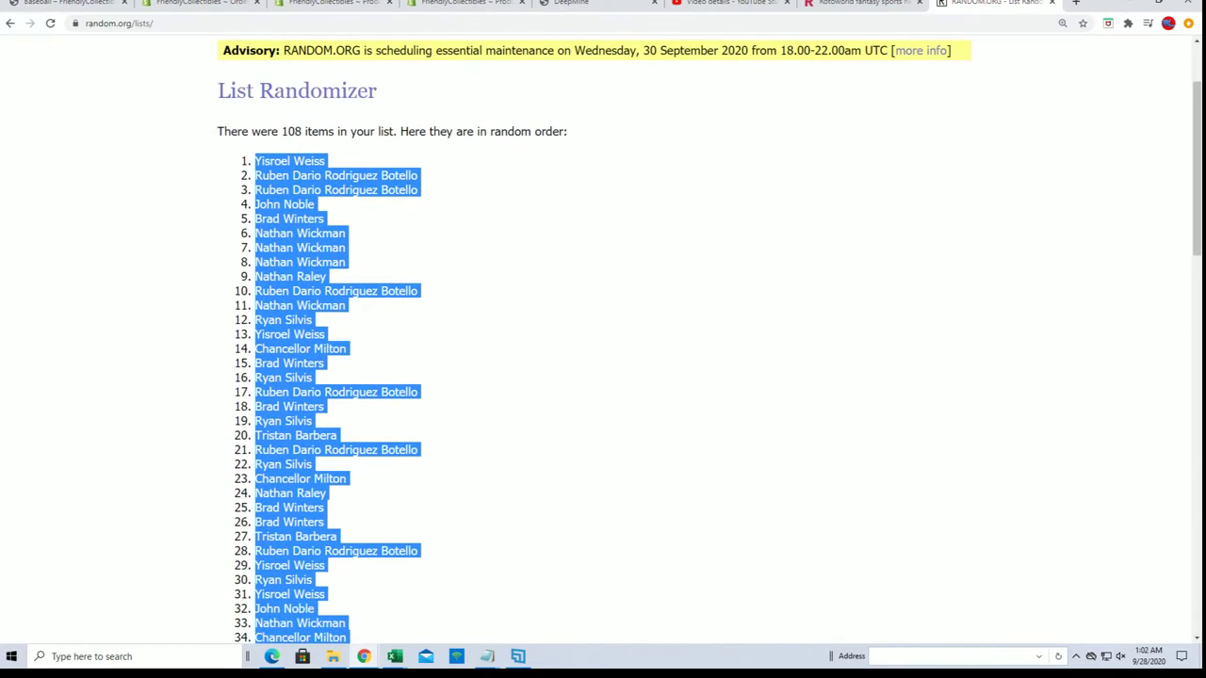
- Switch to the blank Excel workbook, dismiss the sign-in notice, and place the window beside the randomized list at full screen height
key(alt+Tab)
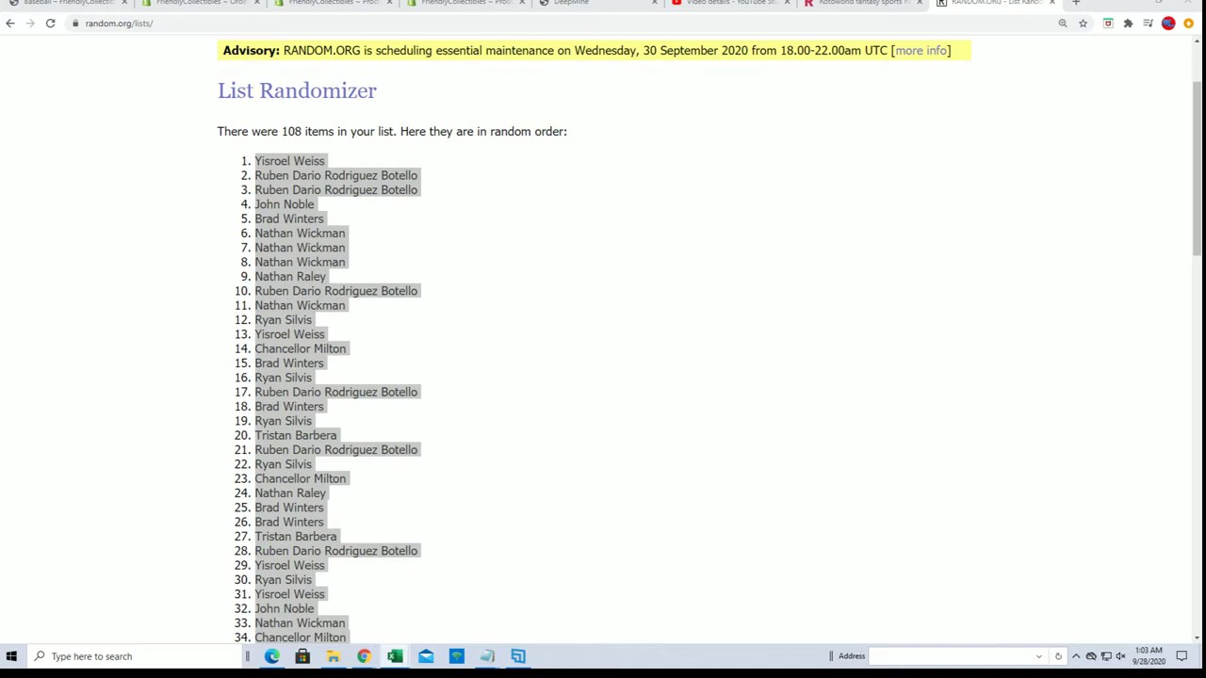
click(395, 657)
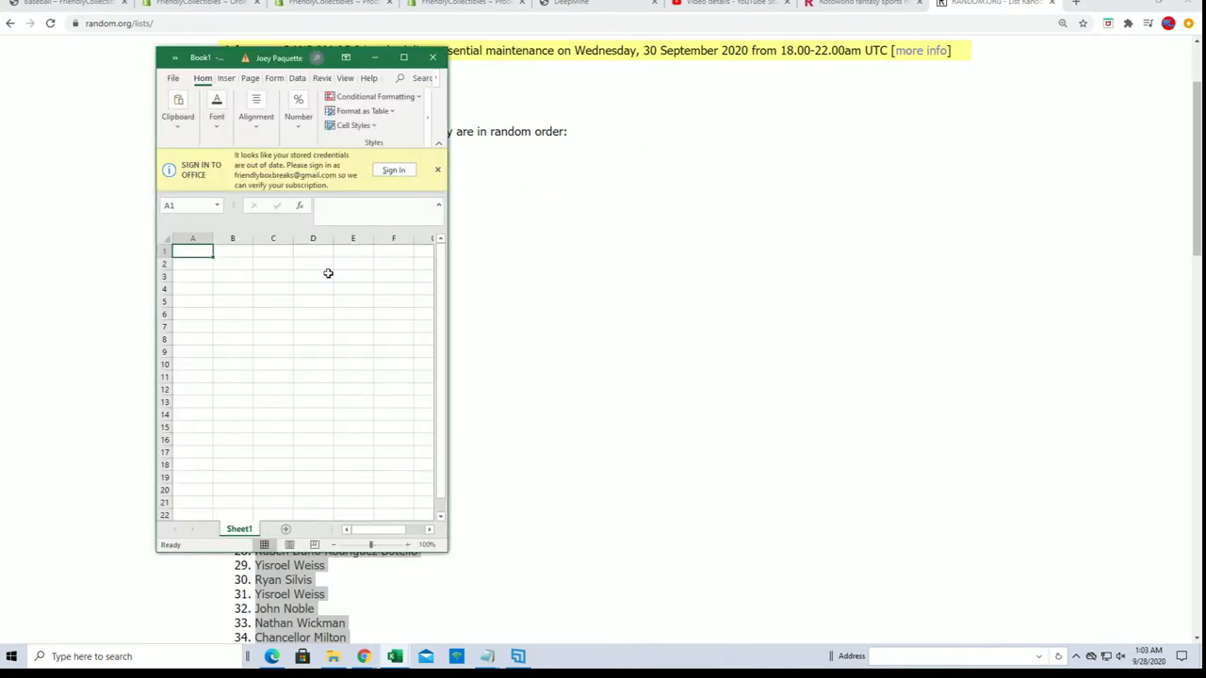
click(438, 172)
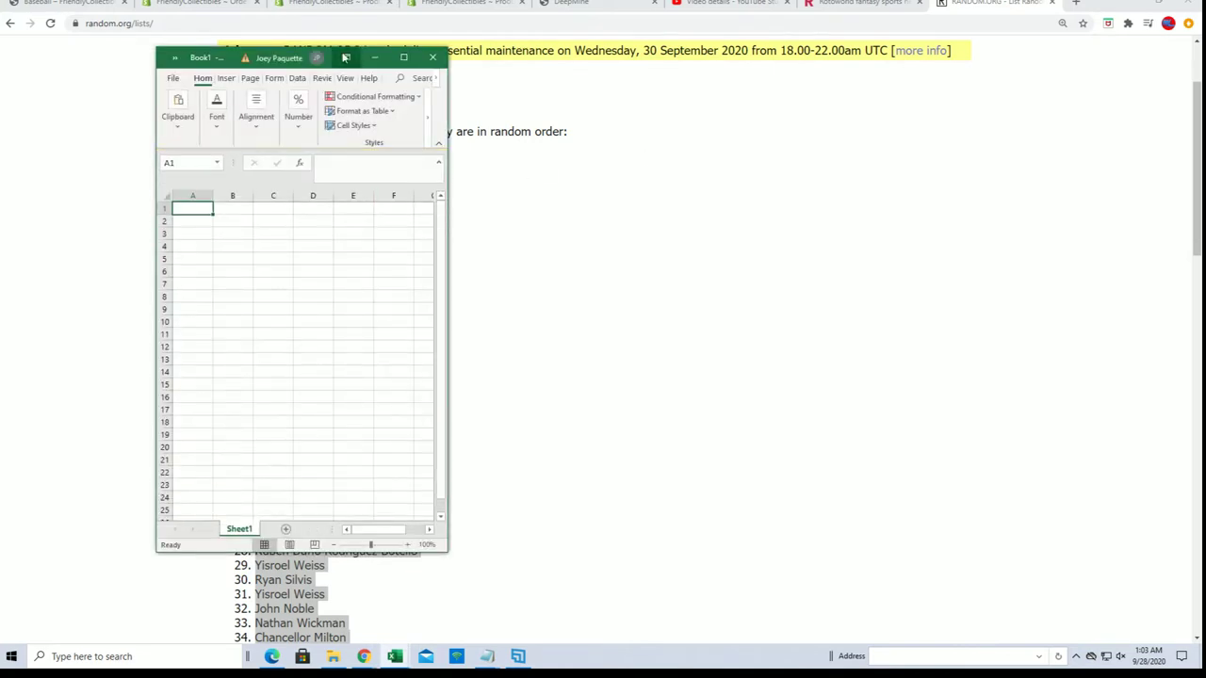
drag(302, 58, 696, 72)
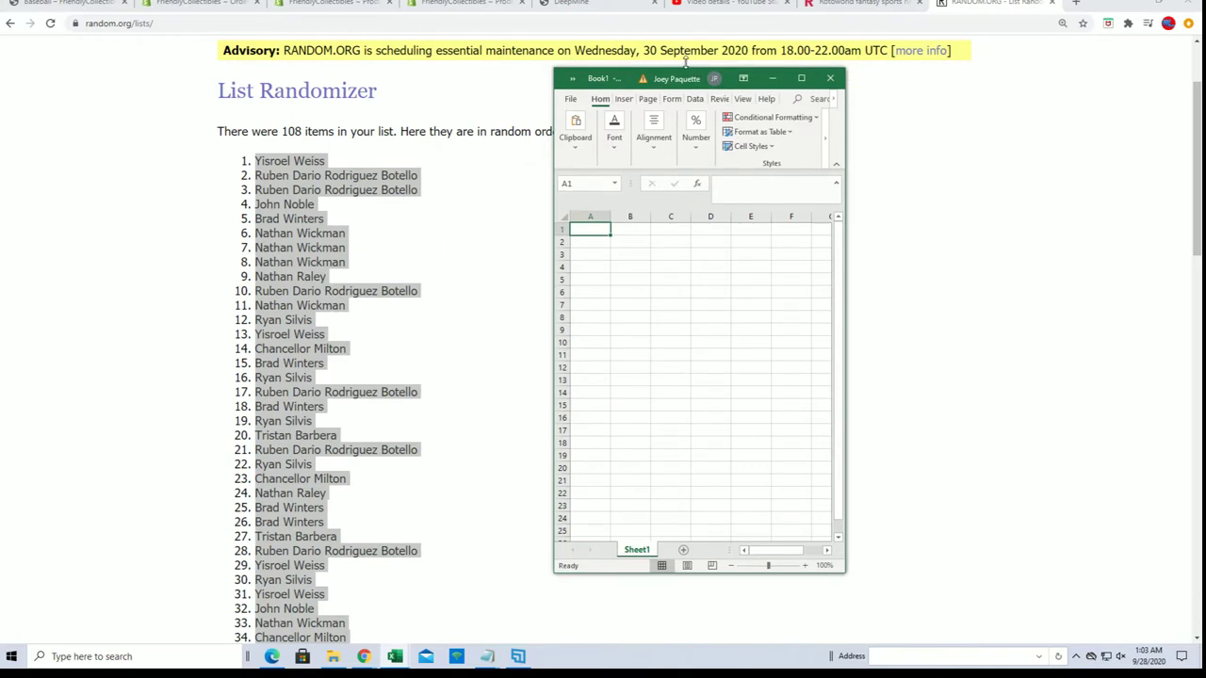
double_click(686, 62)
- Widen columns A and B, and enter the headers OWNER NAME in A1 and PLAYER NAME in B1
click(605, 139)
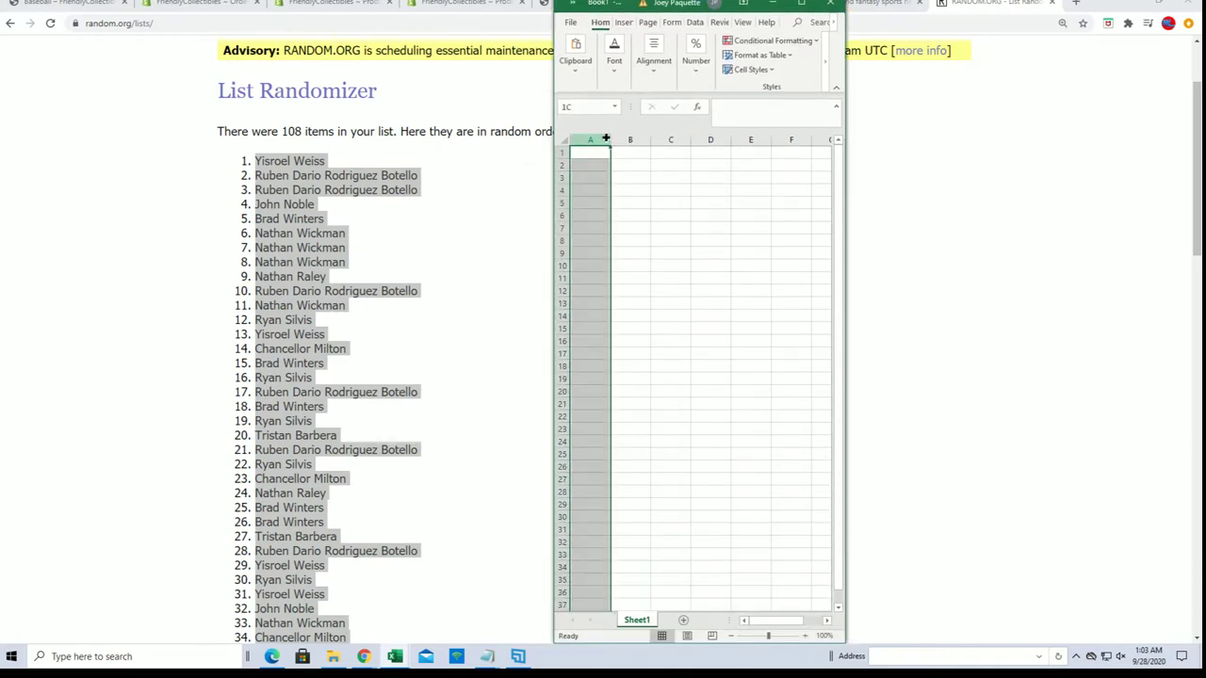
drag(611, 139, 826, 139)
click(689, 134)
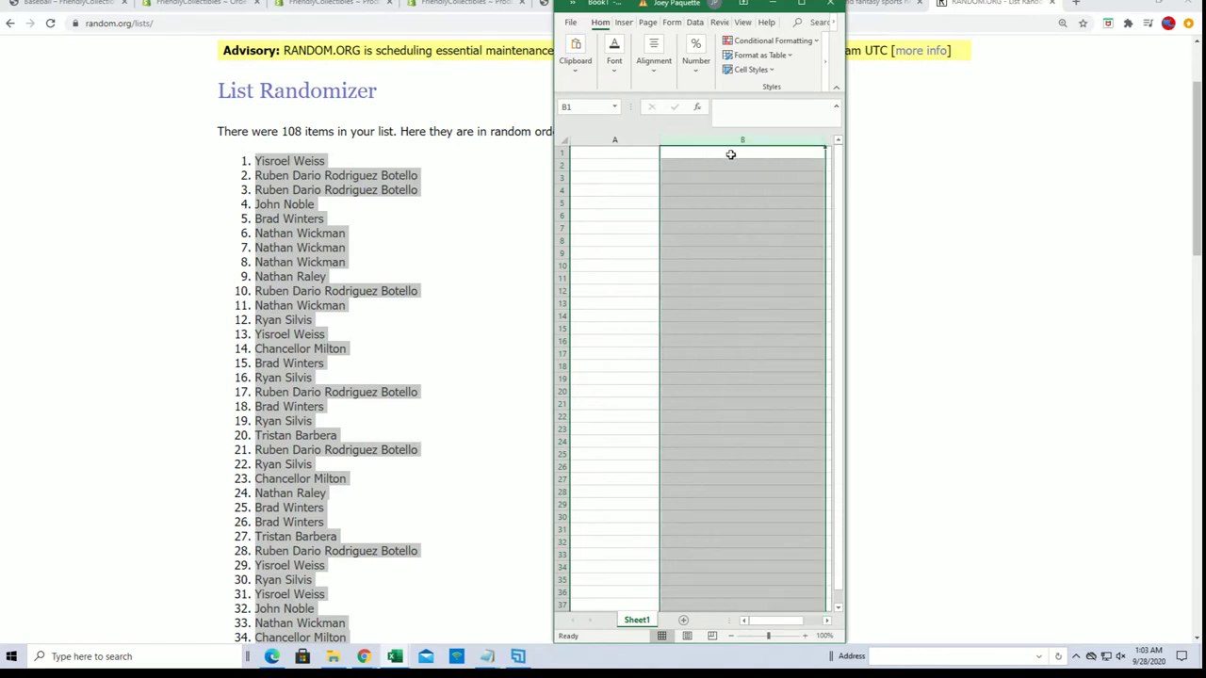
click(641, 152)
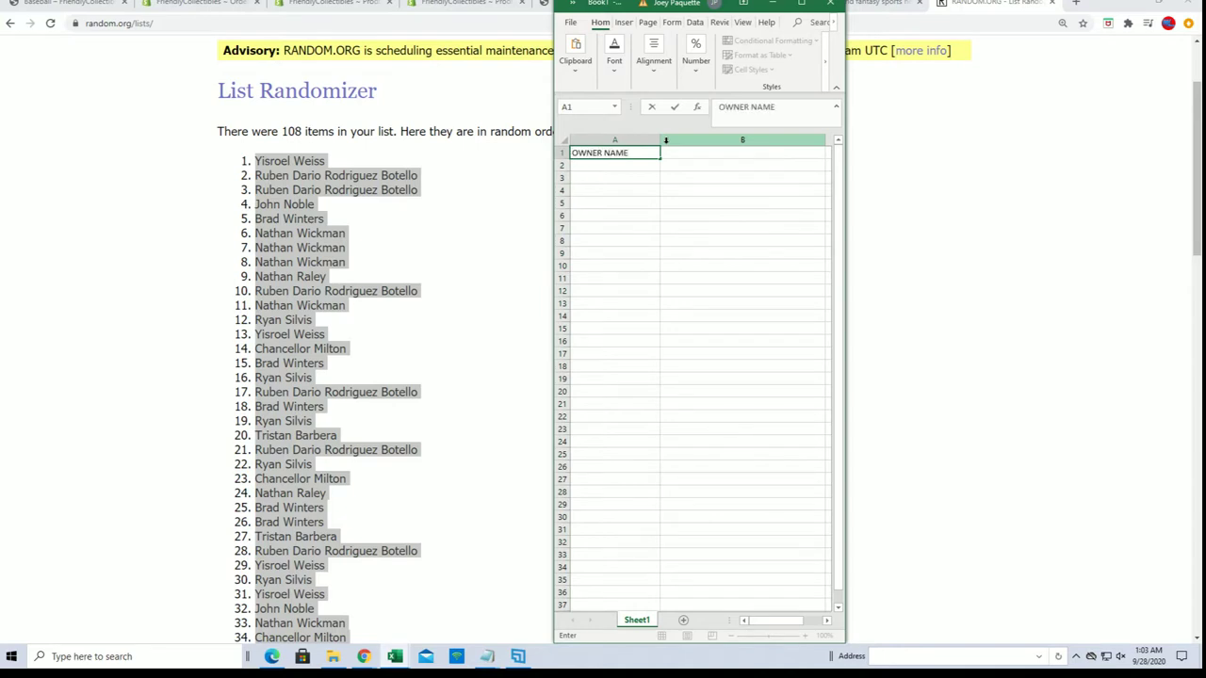
key(Tab)
text(PLA)
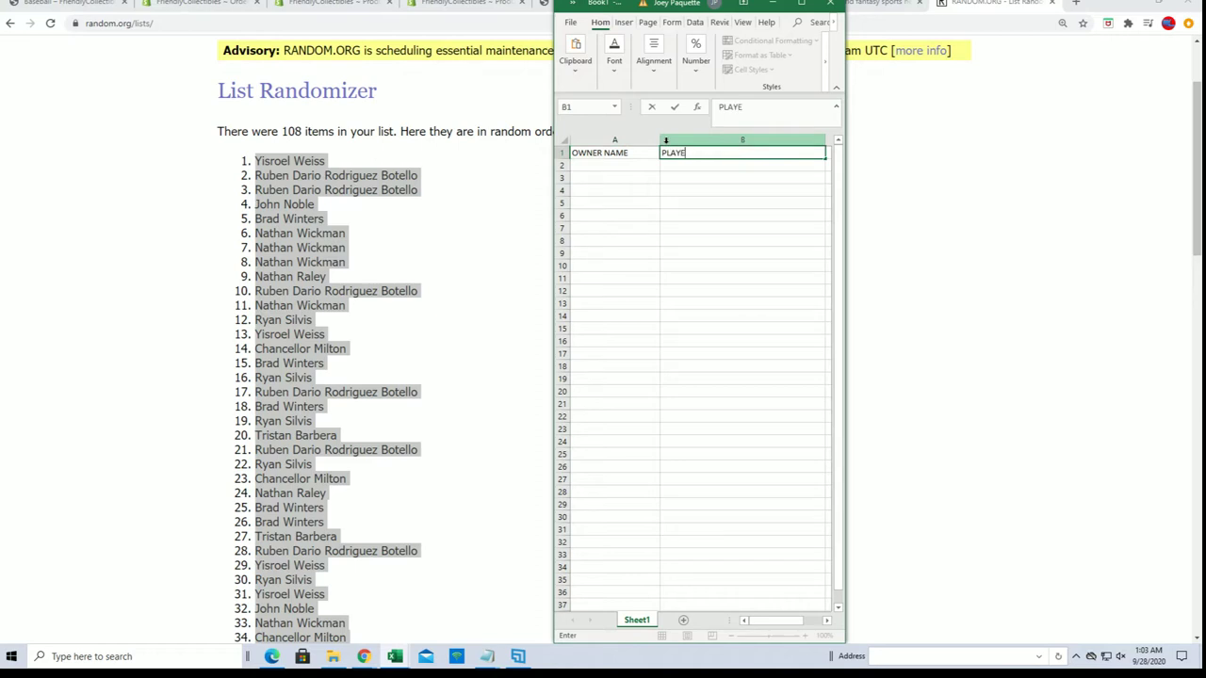
- Paste the randomized owner names as plain text from A2 down, and widen column A to fit the longest name
click(617, 162)
right_click(618, 163)
click(647, 247)
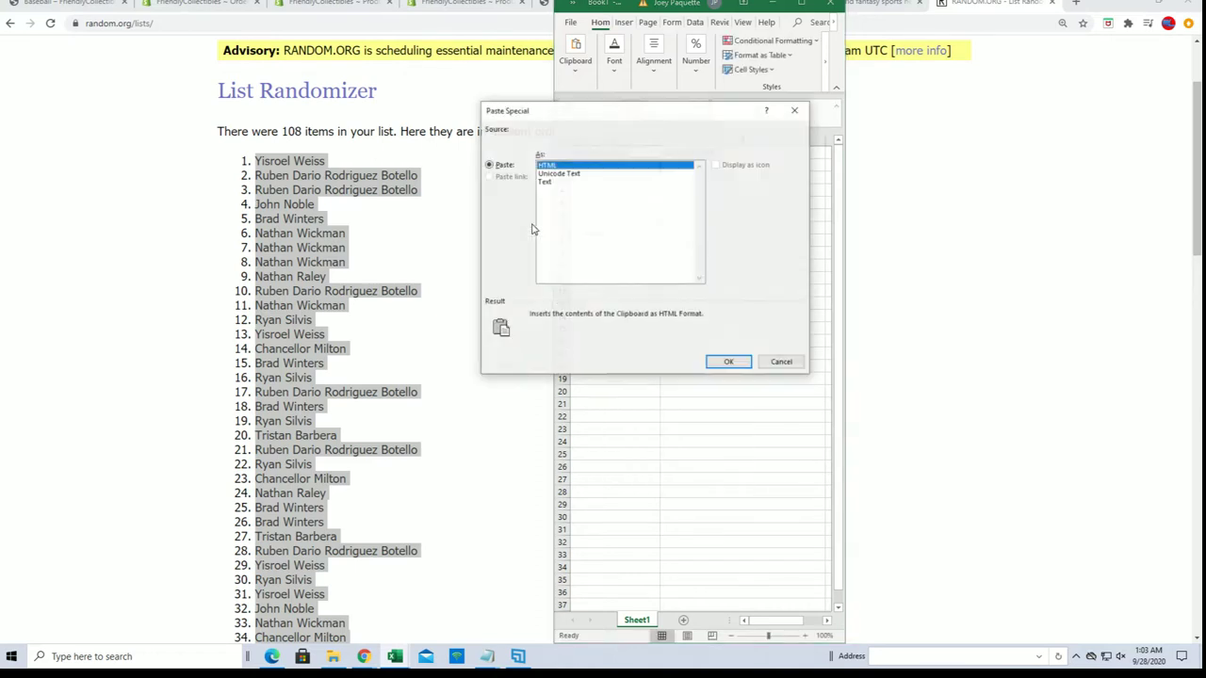
click(548, 182)
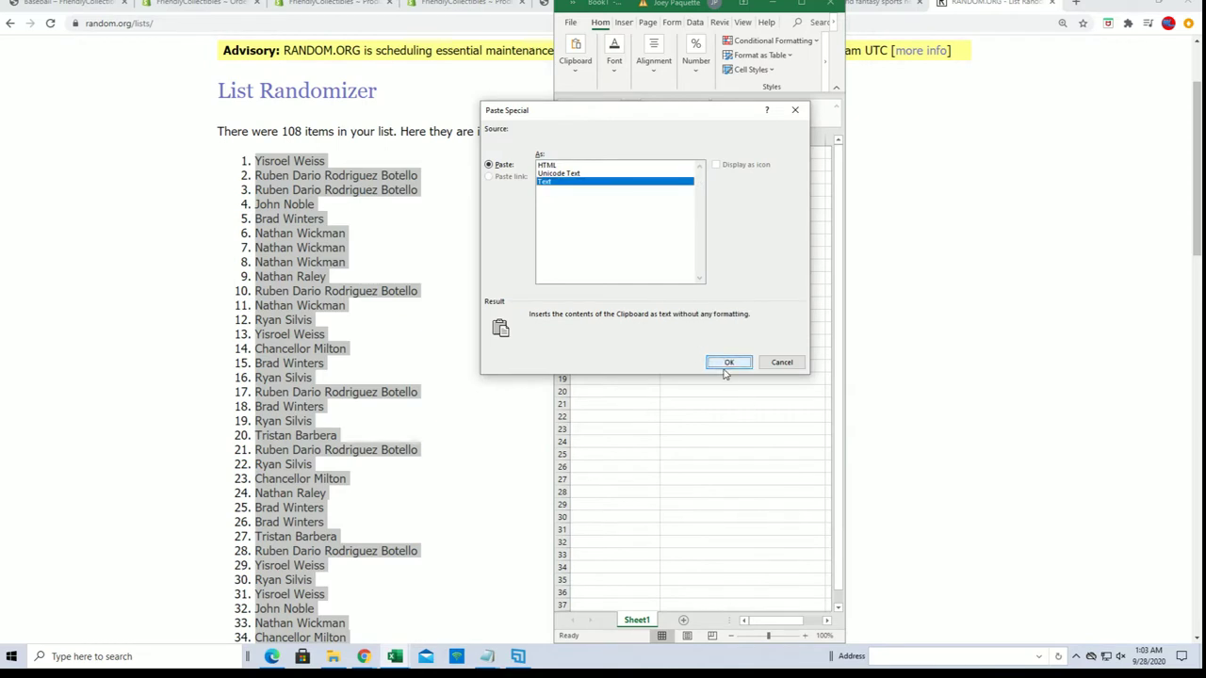
click(724, 368)
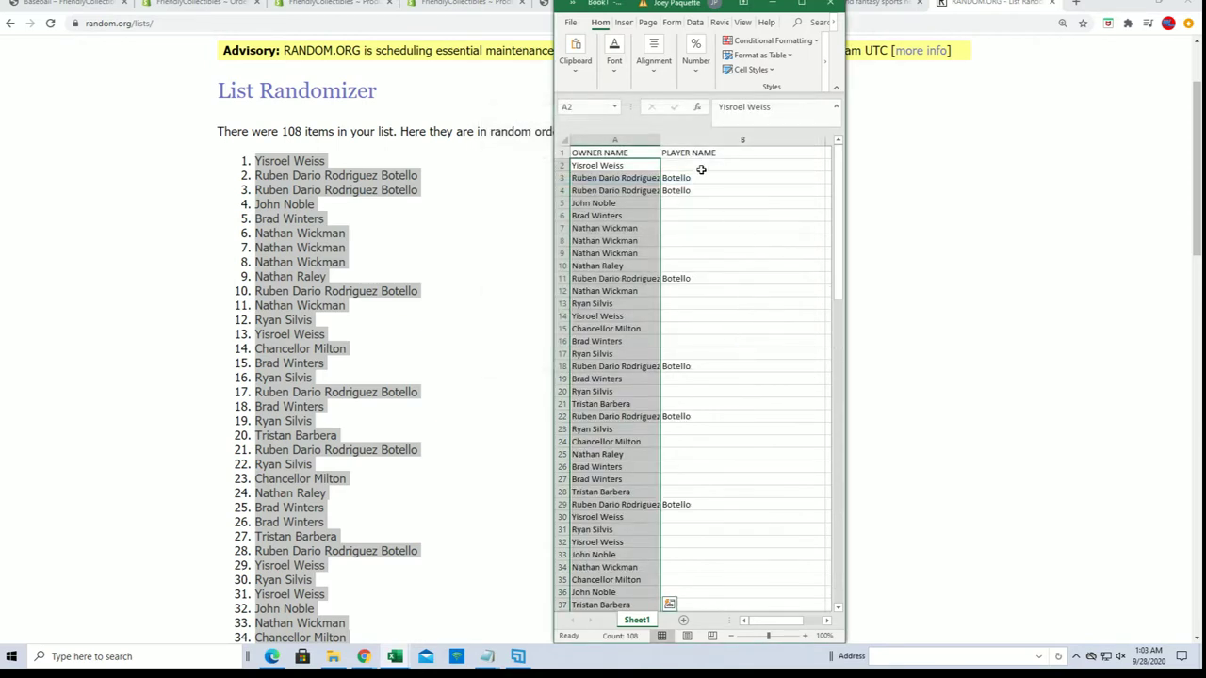
click(656, 140)
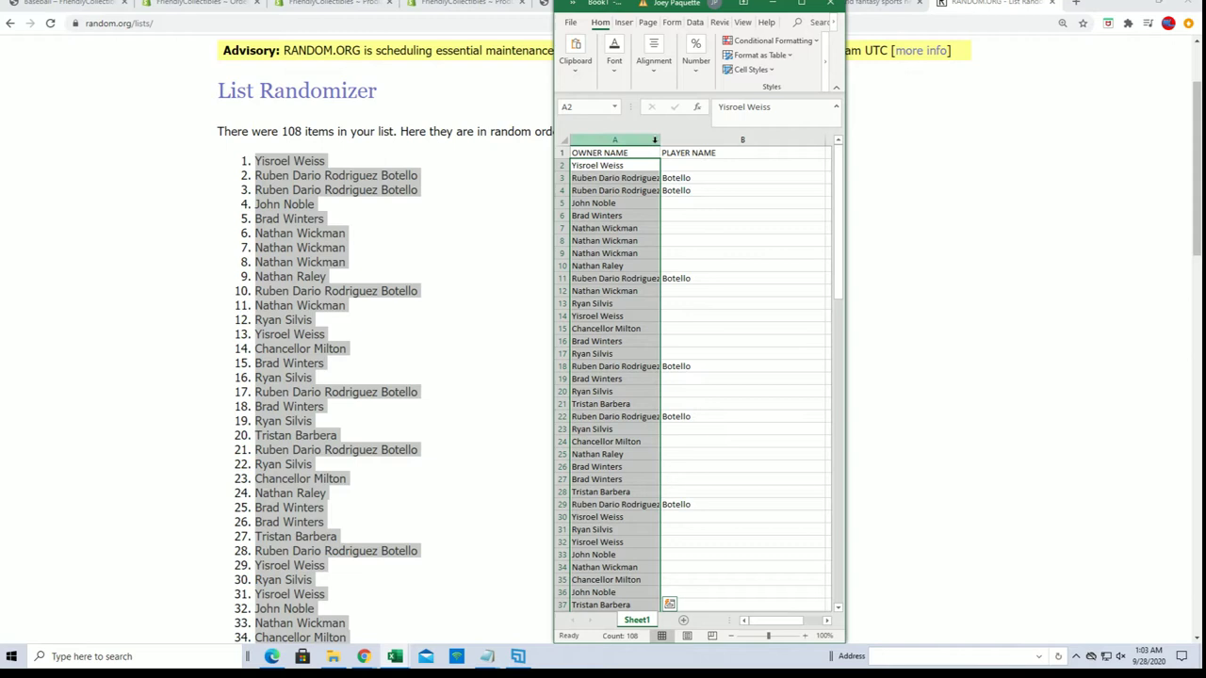
drag(660, 137, 704, 140)
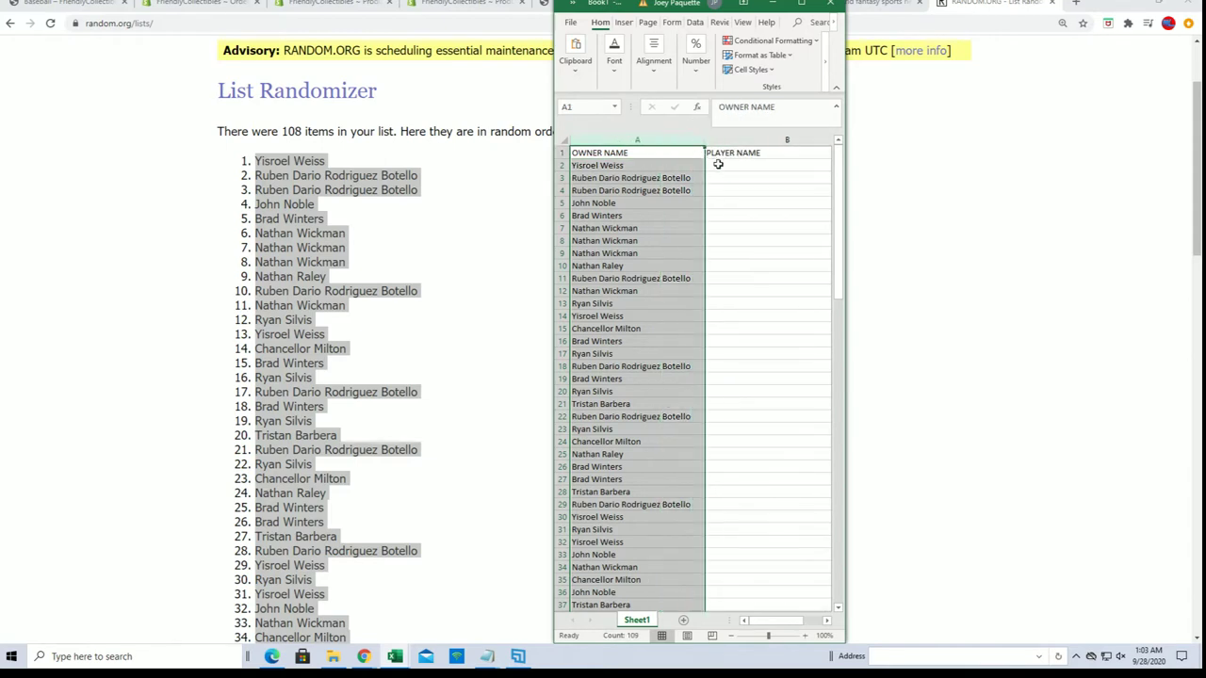
click(729, 166)
- Open a blank RANDOM.ORG List Randomizer form, and copy the full alphabetical player list from the Notepad document
scroll(236, 292, up, 2)
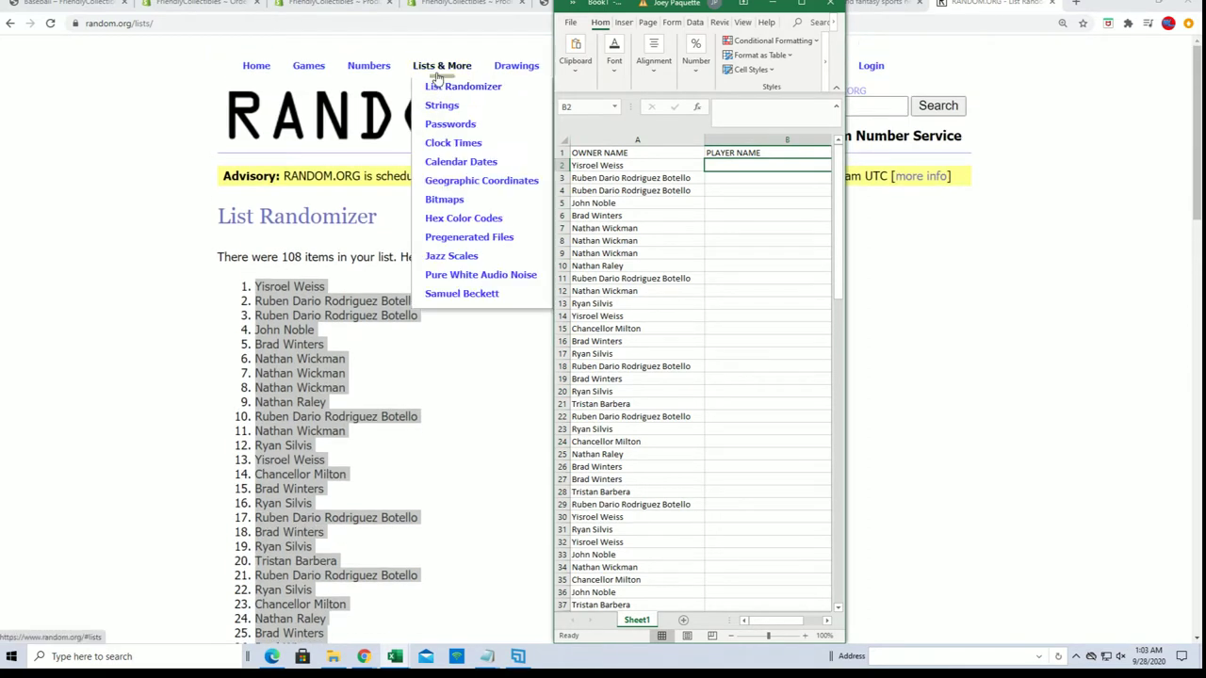
click(445, 85)
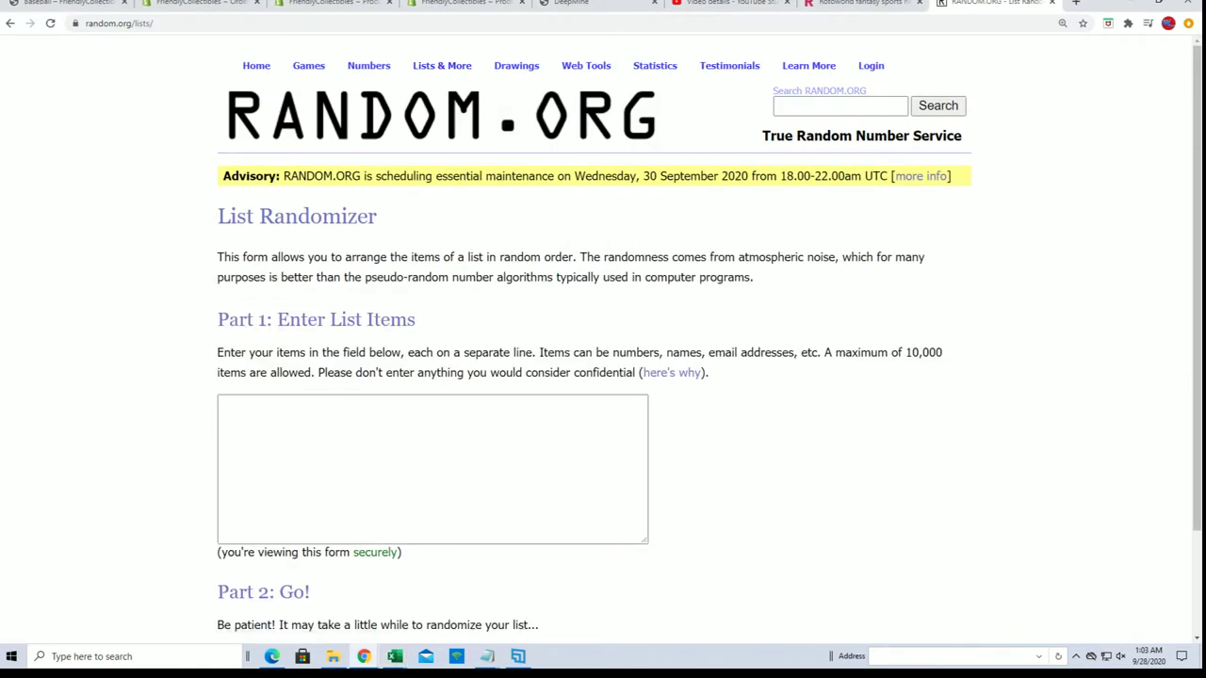
key(alt+Tab)
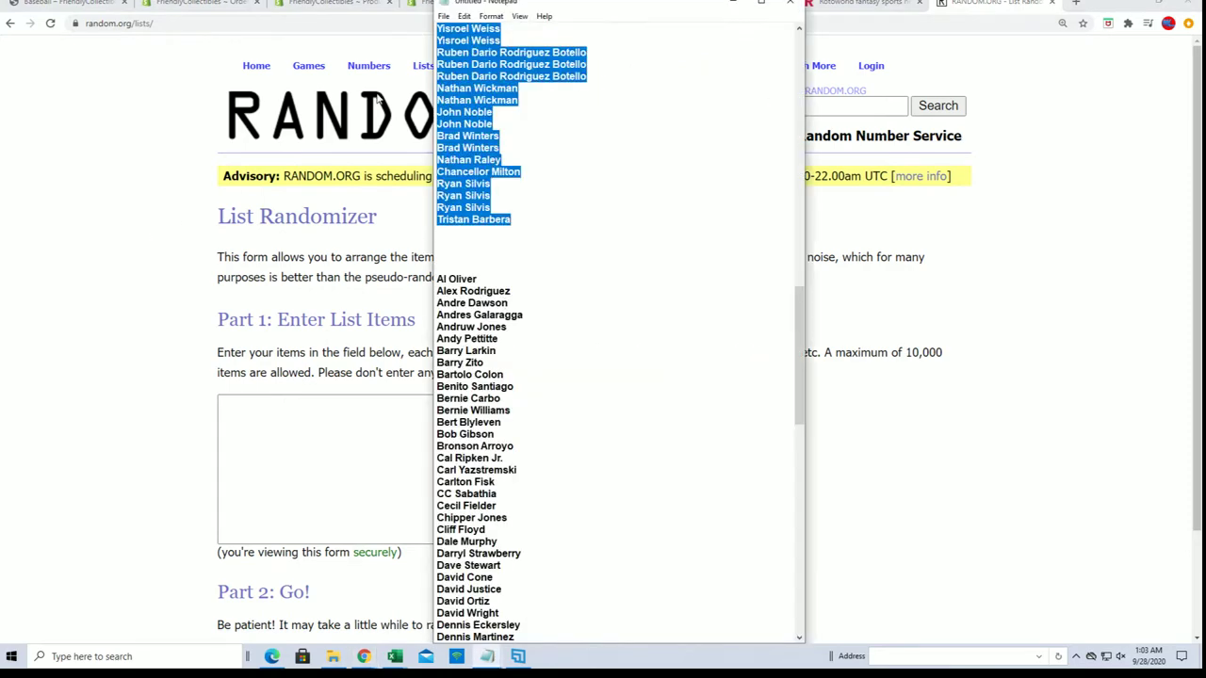
scroll(560, 154, down, 4)
key(Delete)
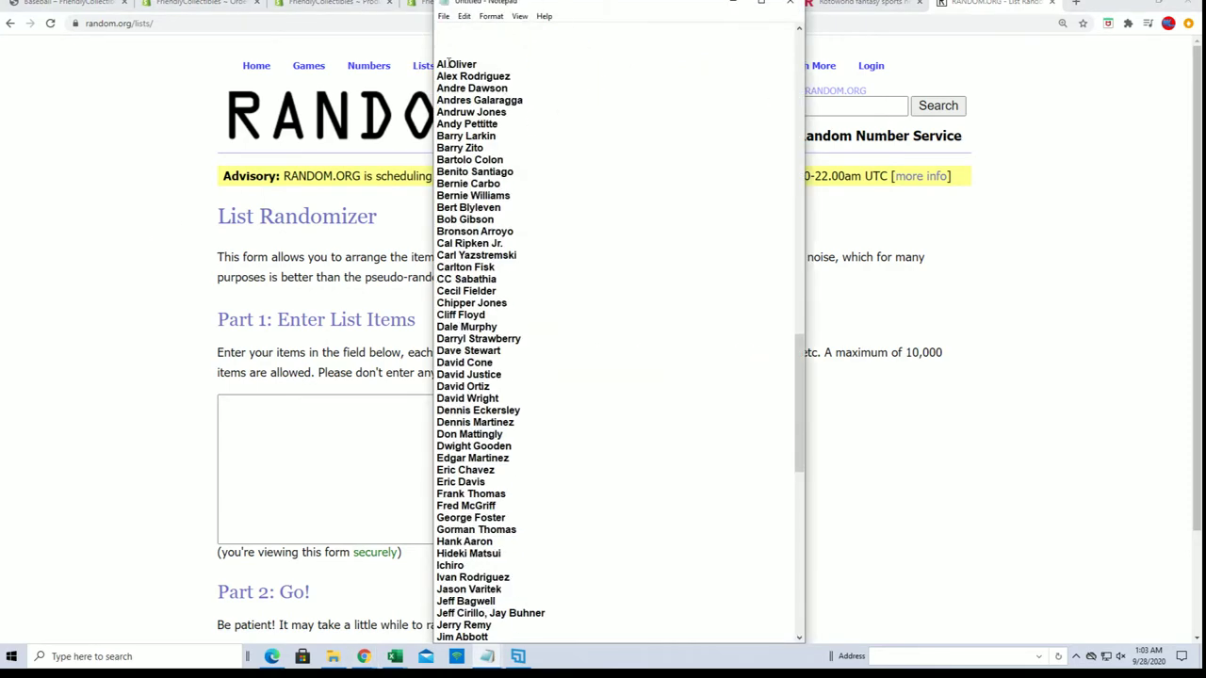
drag(439, 62, 495, 626)
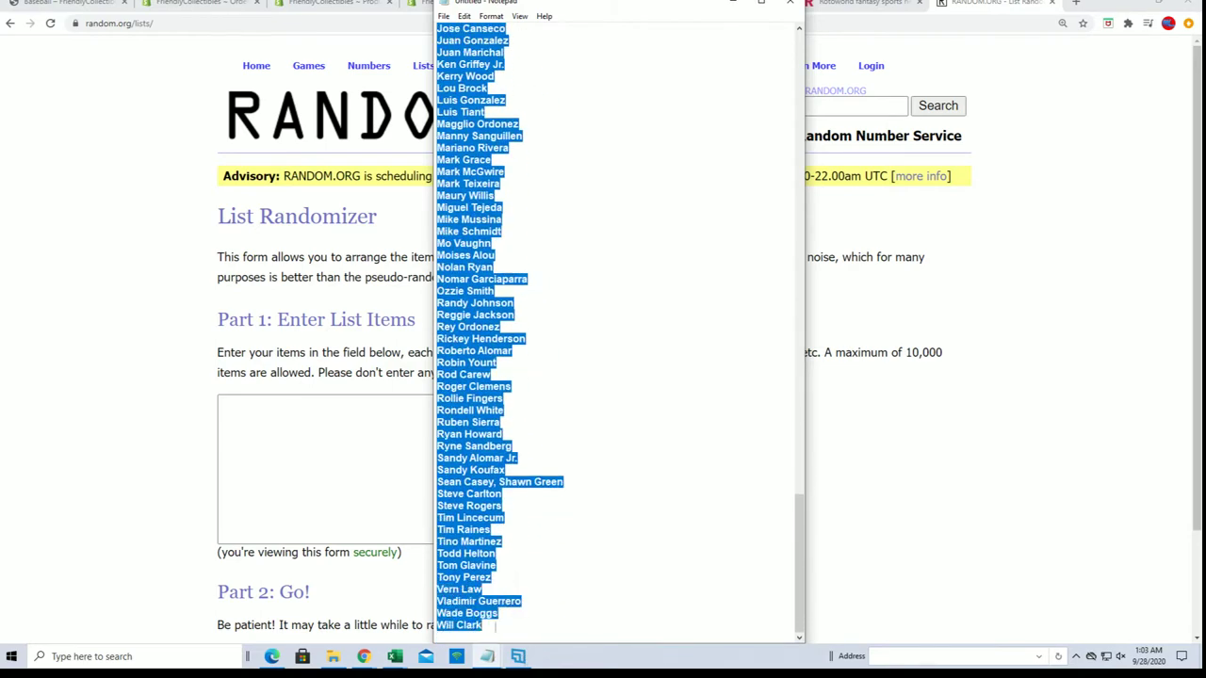
right_click(486, 588)
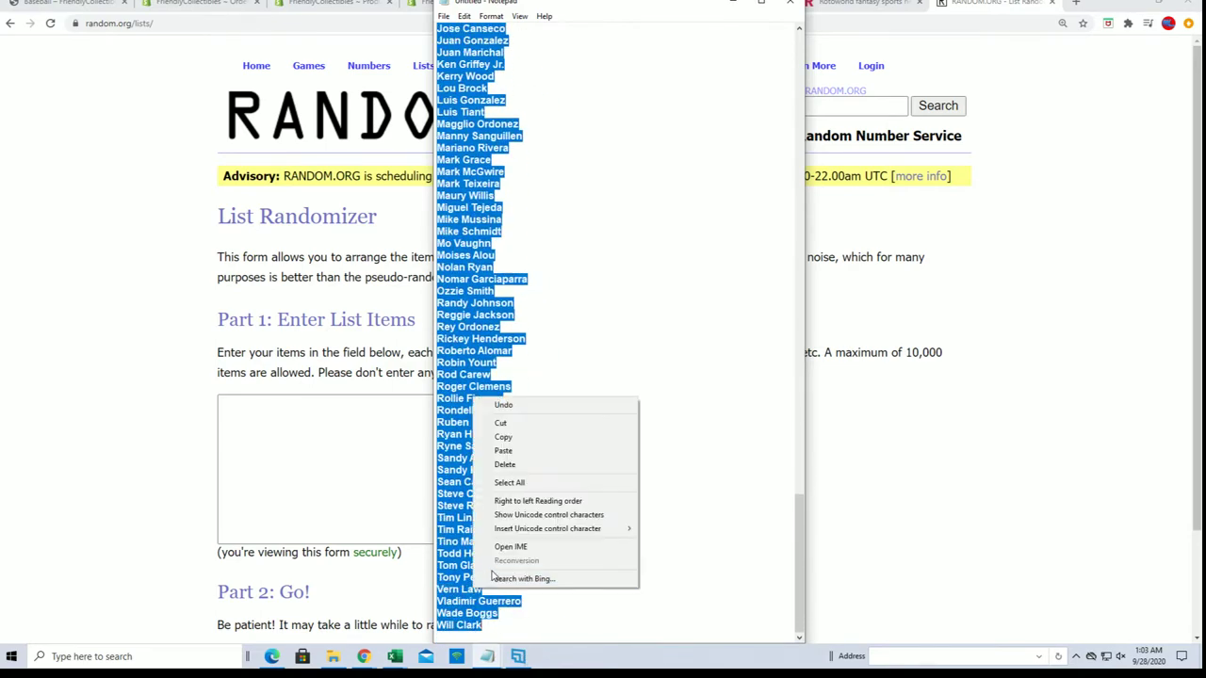
click(509, 438)
- Paste the player names into the RANDOM.ORG list items field and randomize the list
click(248, 409)
right_click(248, 409)
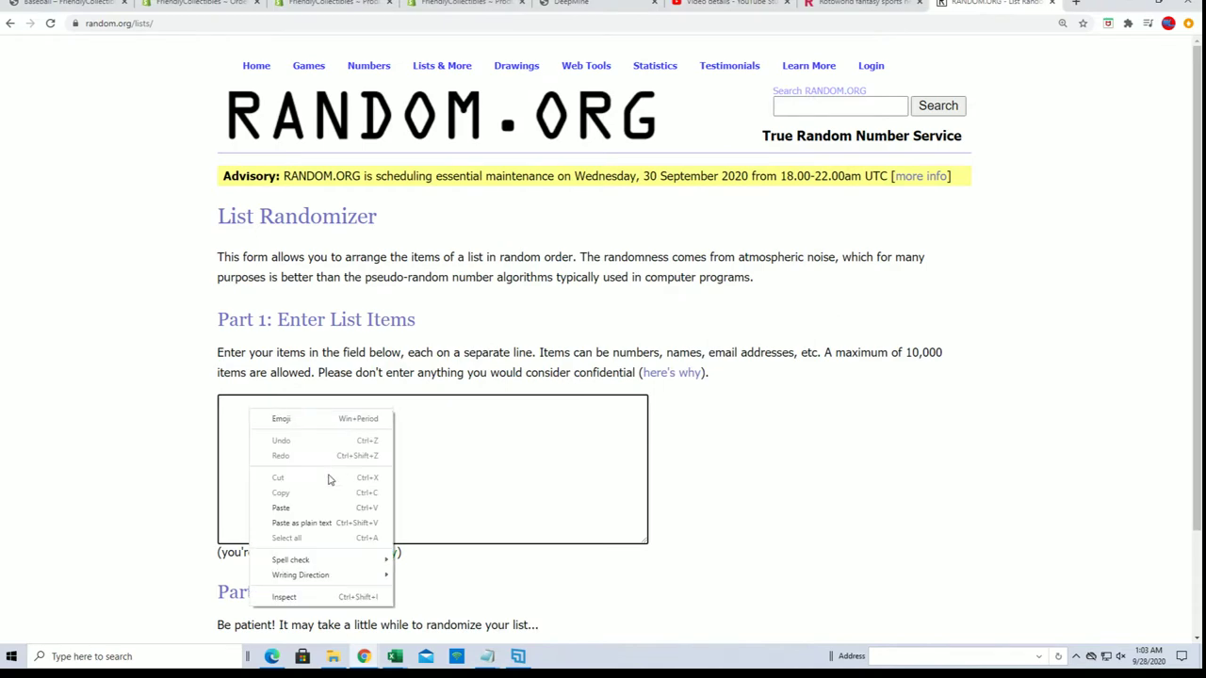
click(302, 511)
scroll(687, 390, down, 2)
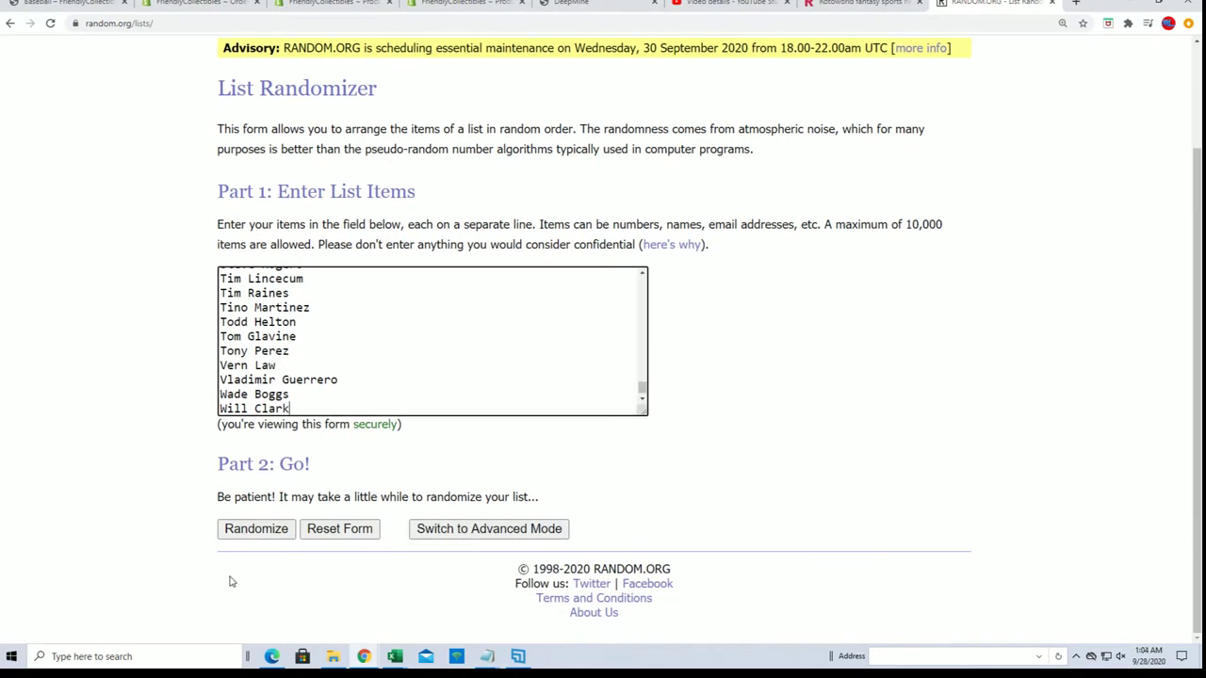
click(271, 529)
- Randomize the player list six more times, for seven randomizations altogether
scroll(255, 543, down, 4)
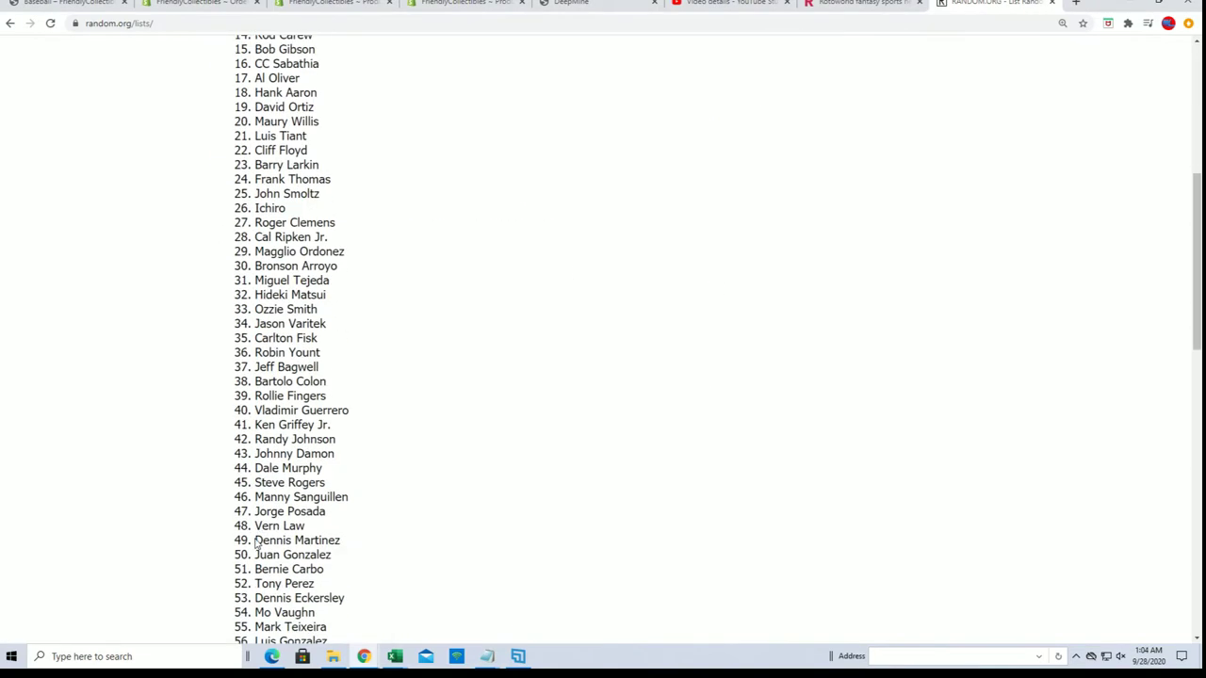
scroll(255, 543, down, 10)
click(242, 529)
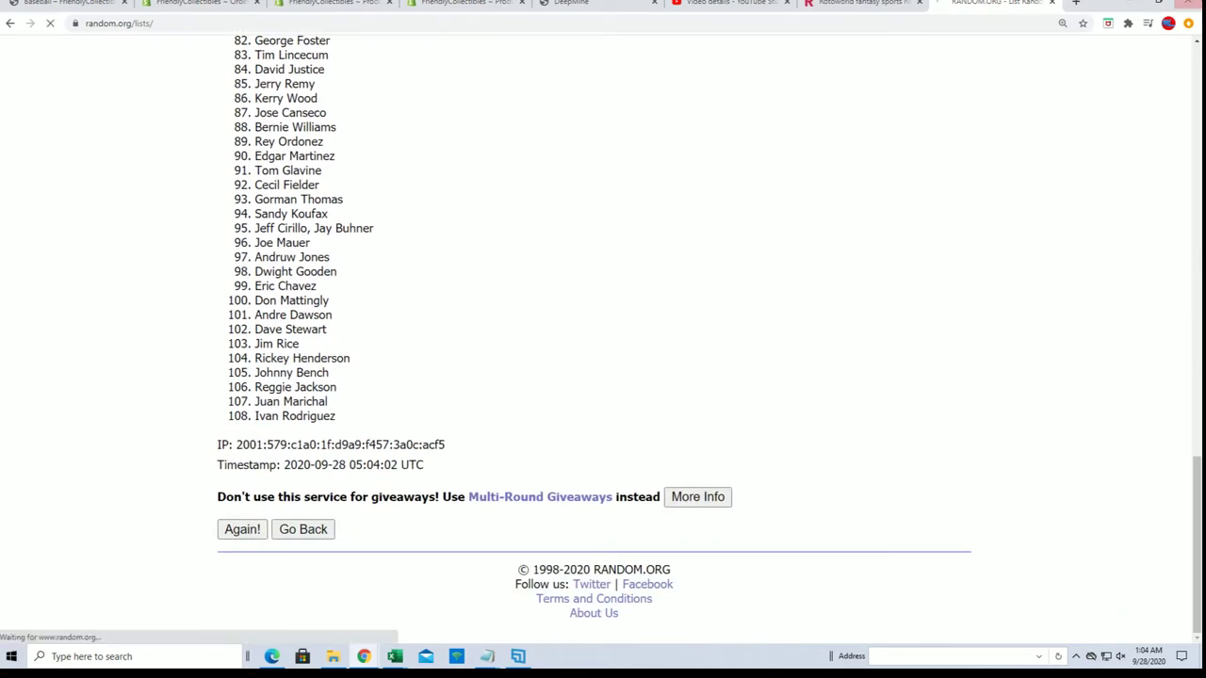
scroll(247, 534, down, 10)
scroll(421, 452, down, 4)
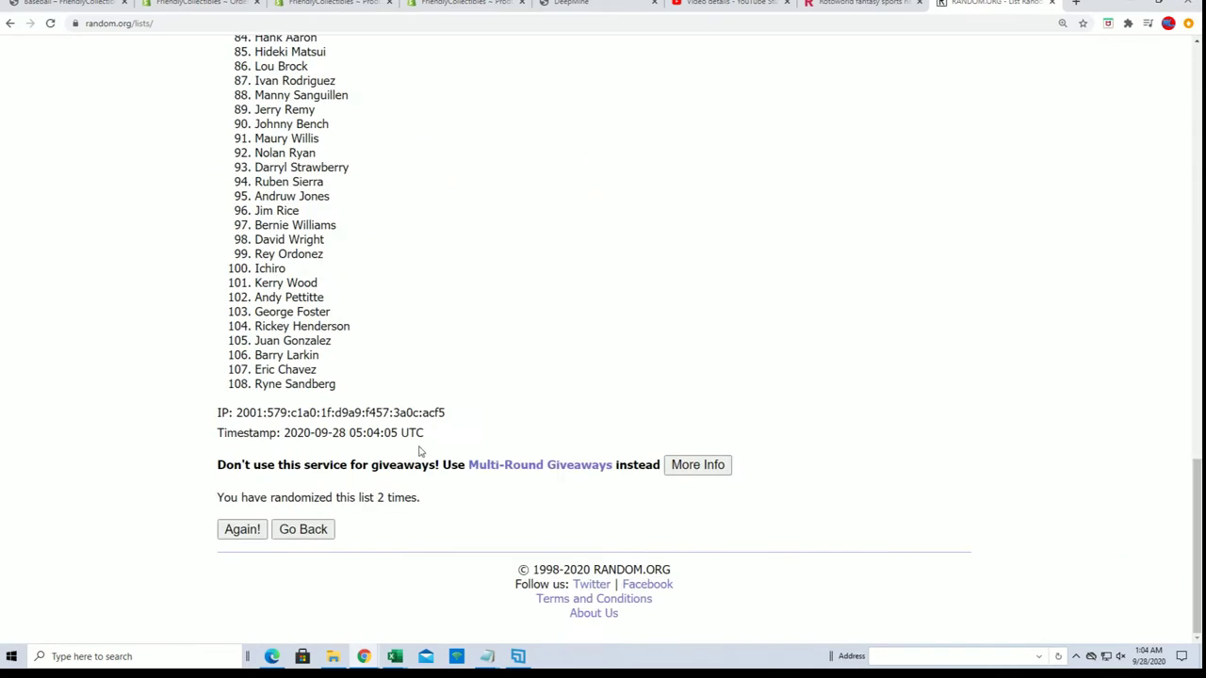
click(234, 533)
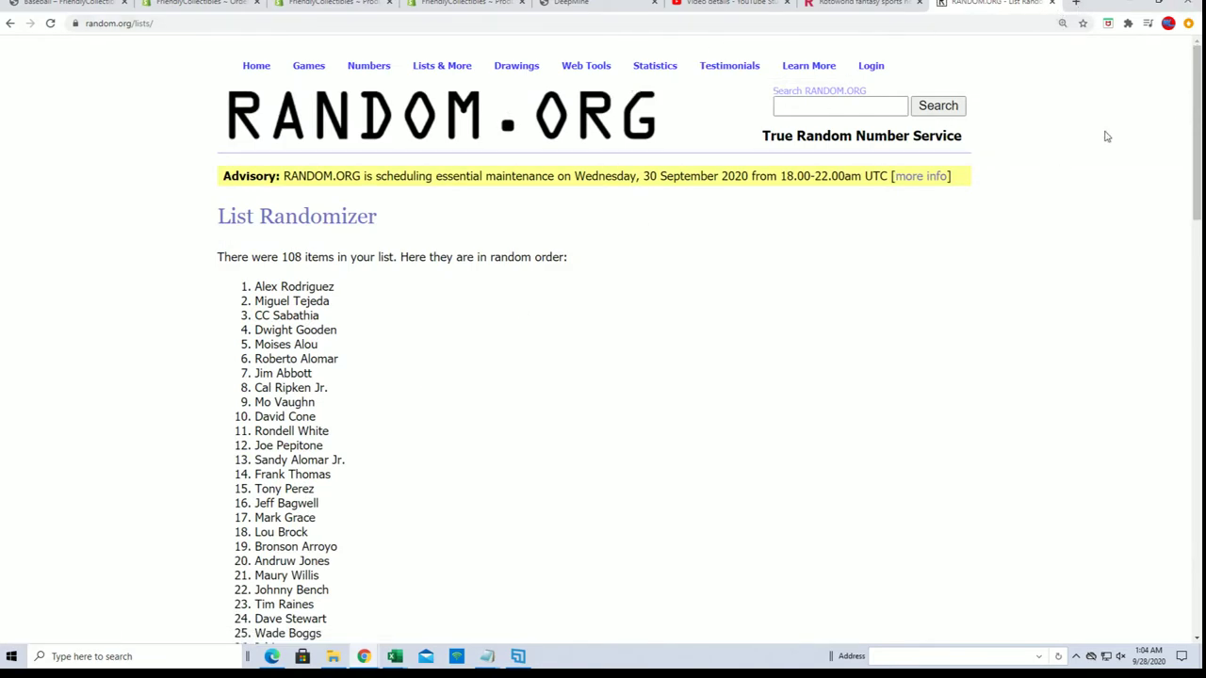
drag(1190, 80, 488, 577)
scroll(527, 528, down, 15)
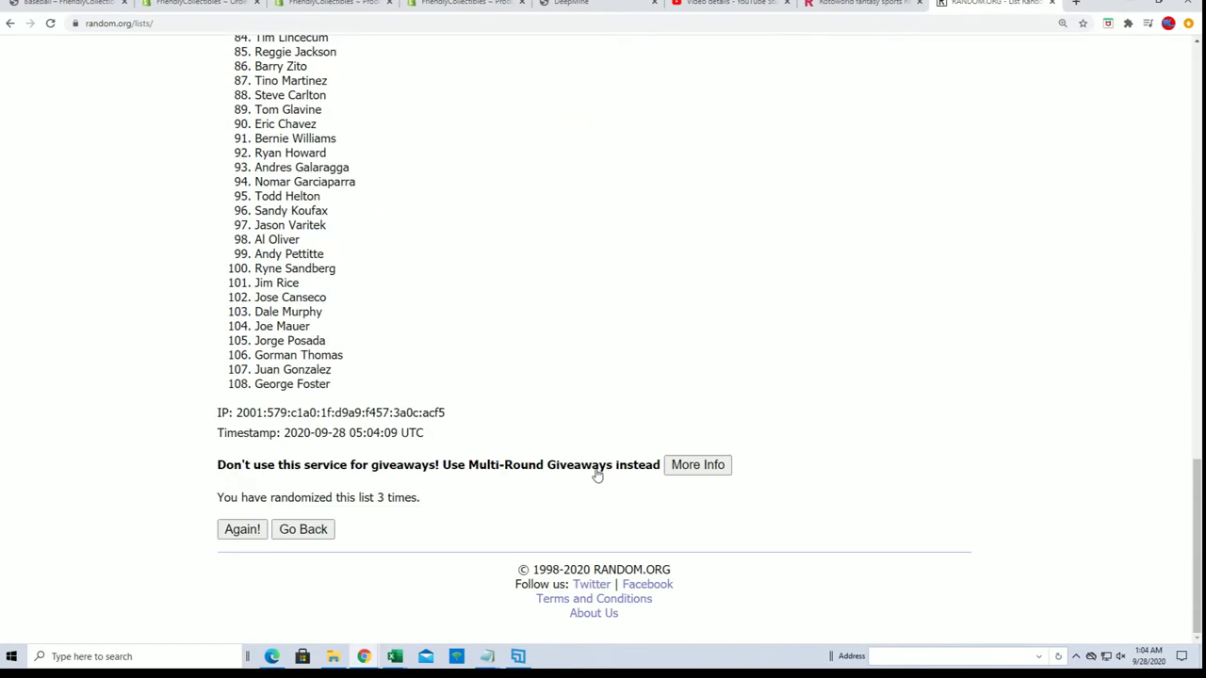
scroll(845, 248, down, 15)
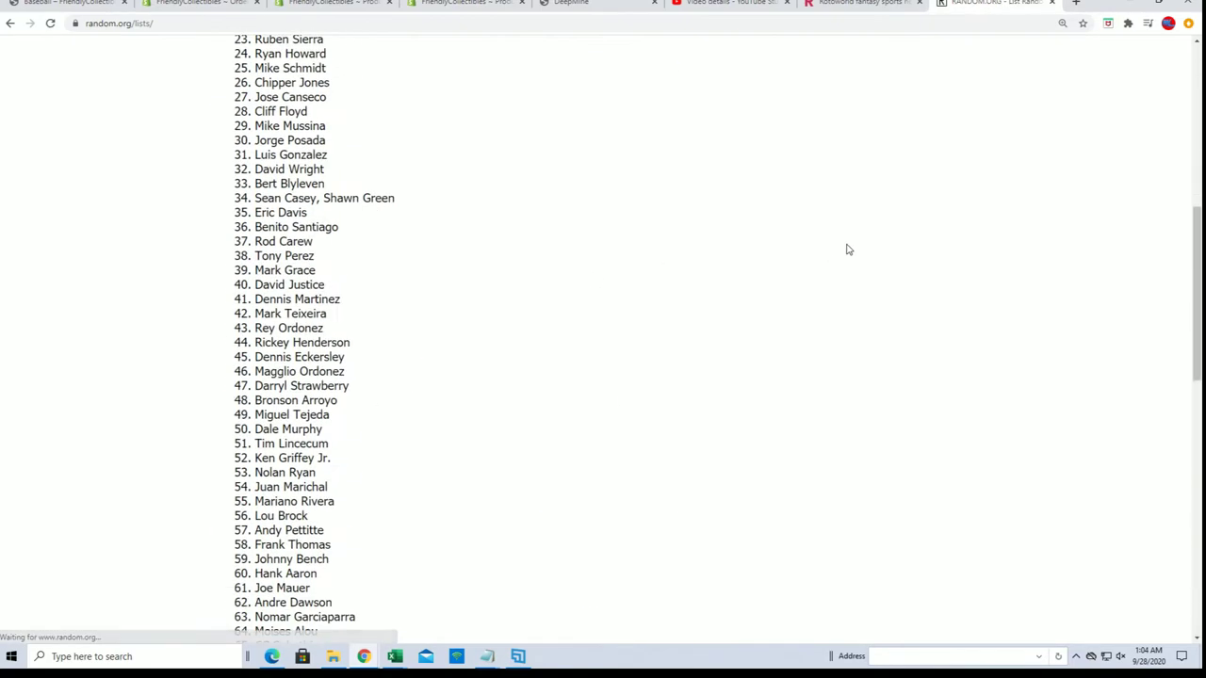
click(237, 529)
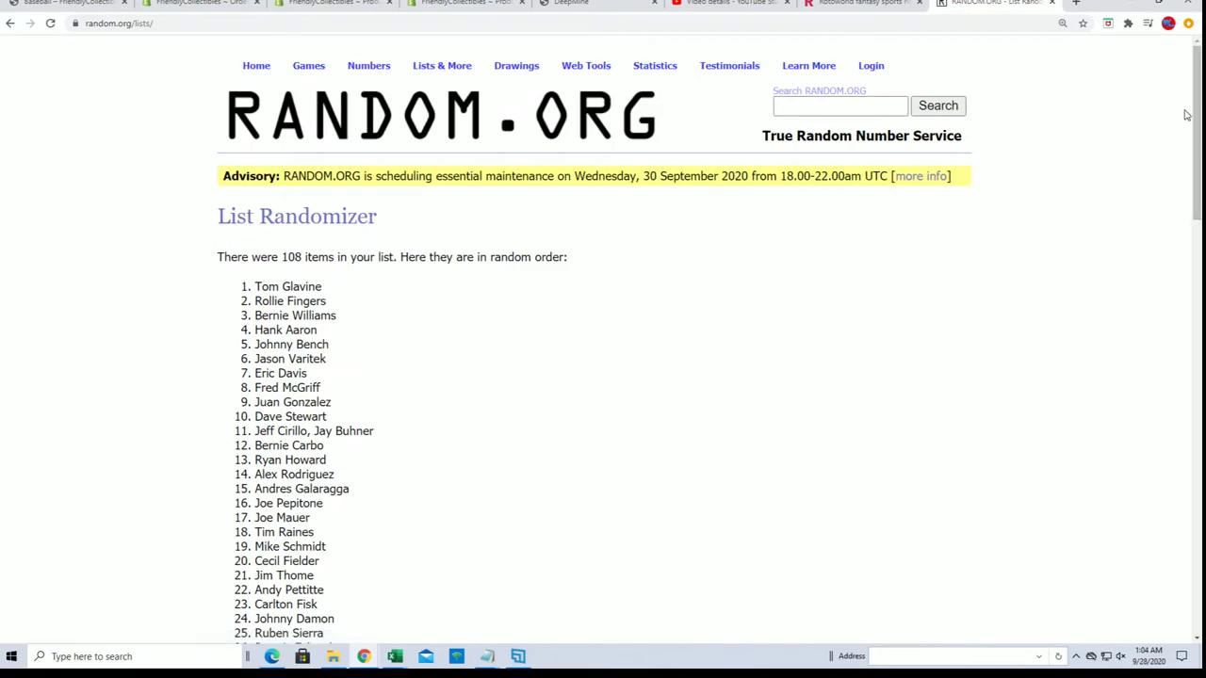
drag(1197, 79, 1150, 566)
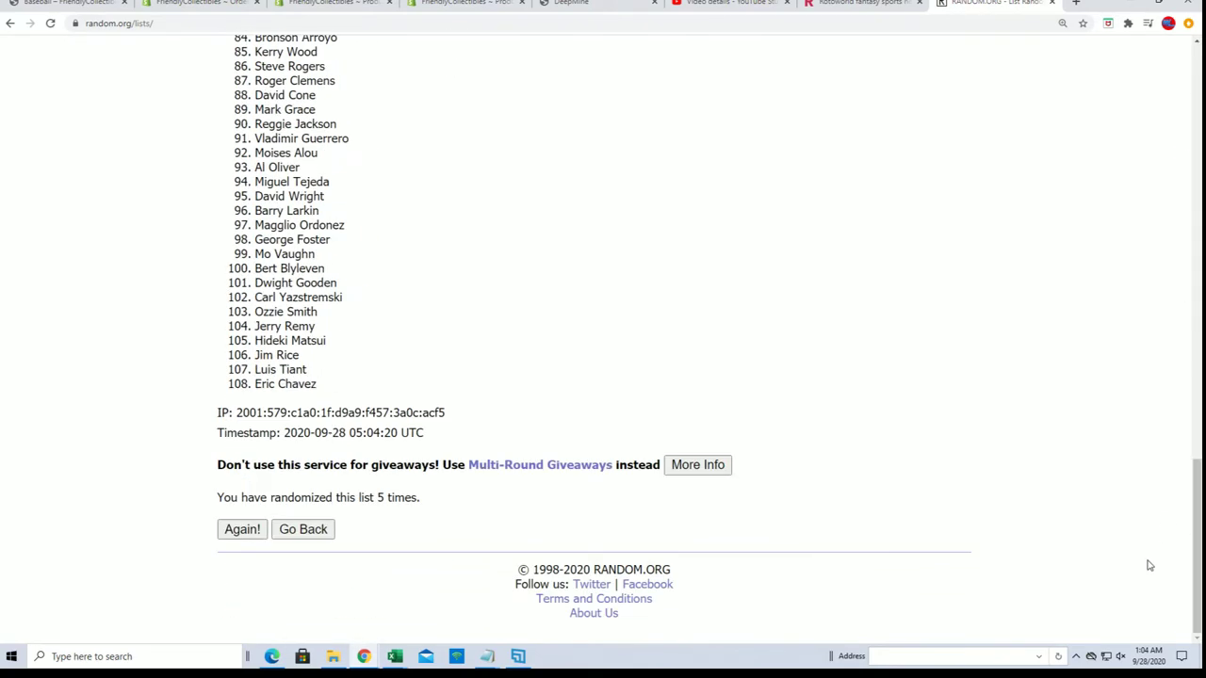
click(243, 531)
scroll(349, 490, down, 15)
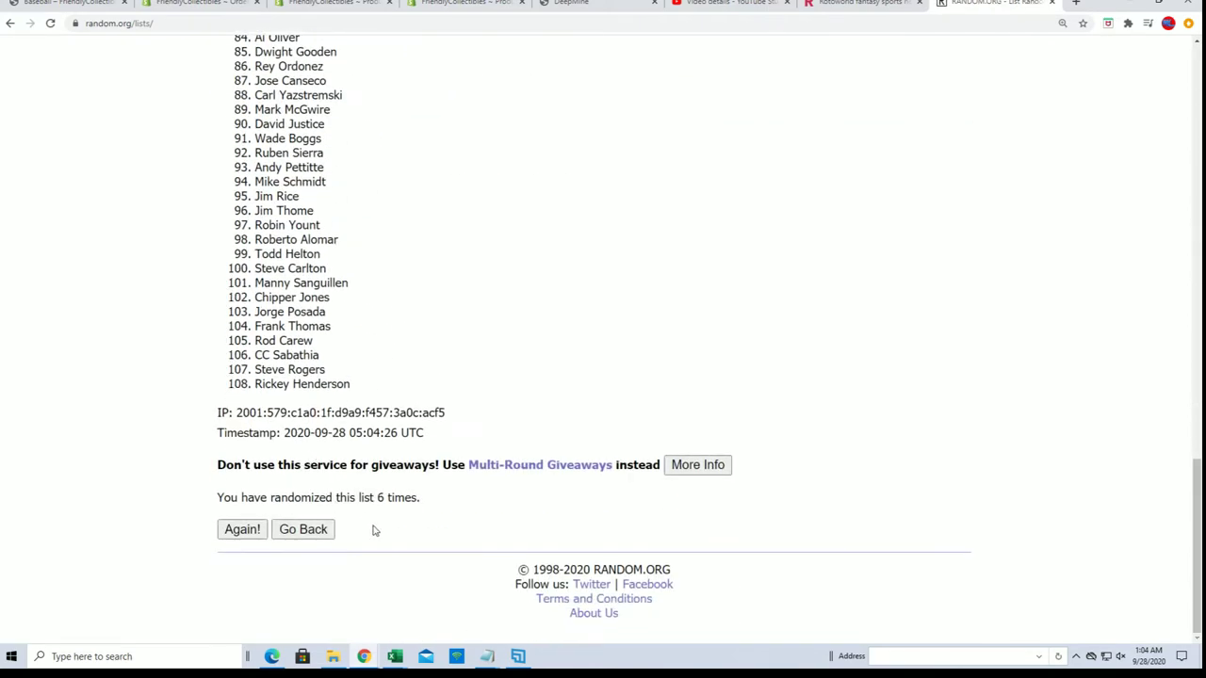
click(238, 530)
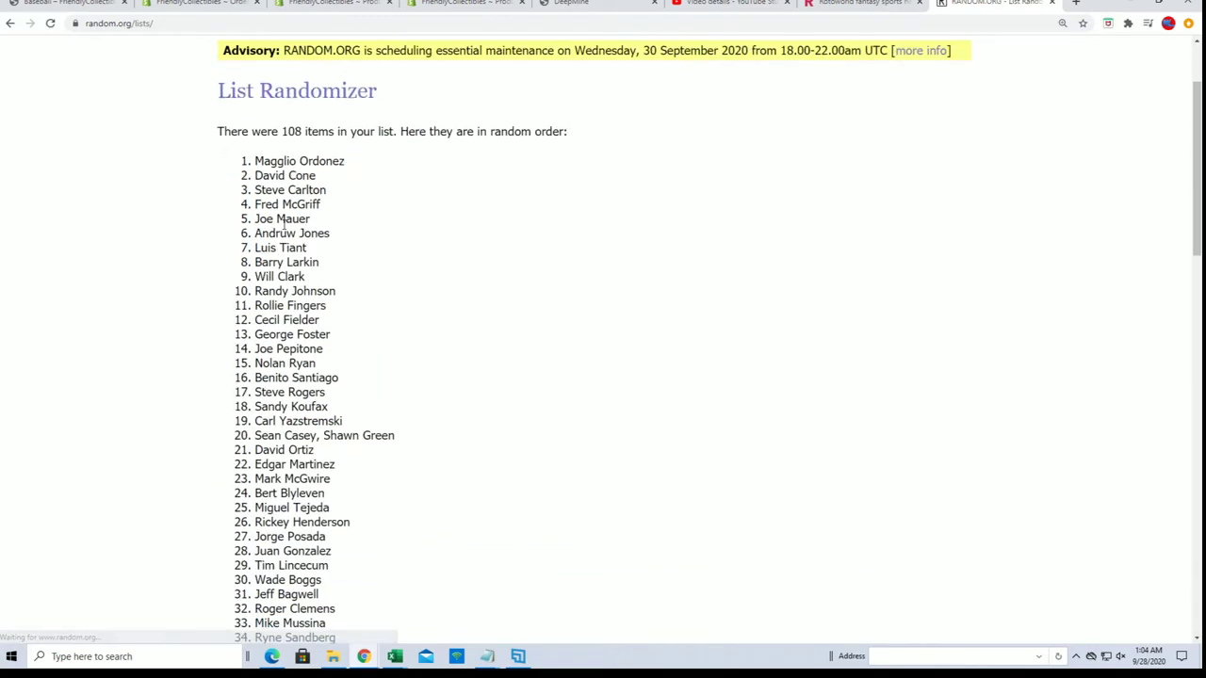
- Copy all 108 player names from the final randomized list
drag(247, 154, 345, 385)
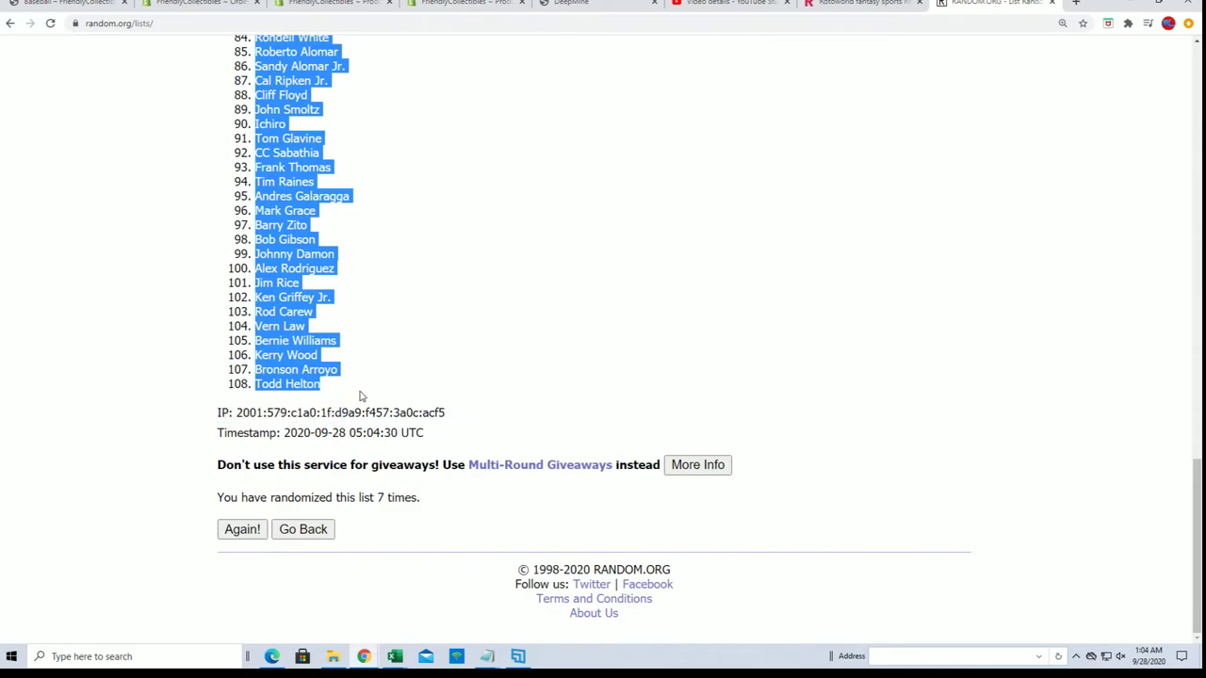
right_click(324, 336)
click(346, 344)
scroll(433, 434, up, 12)
scroll(424, 450, up, 2)
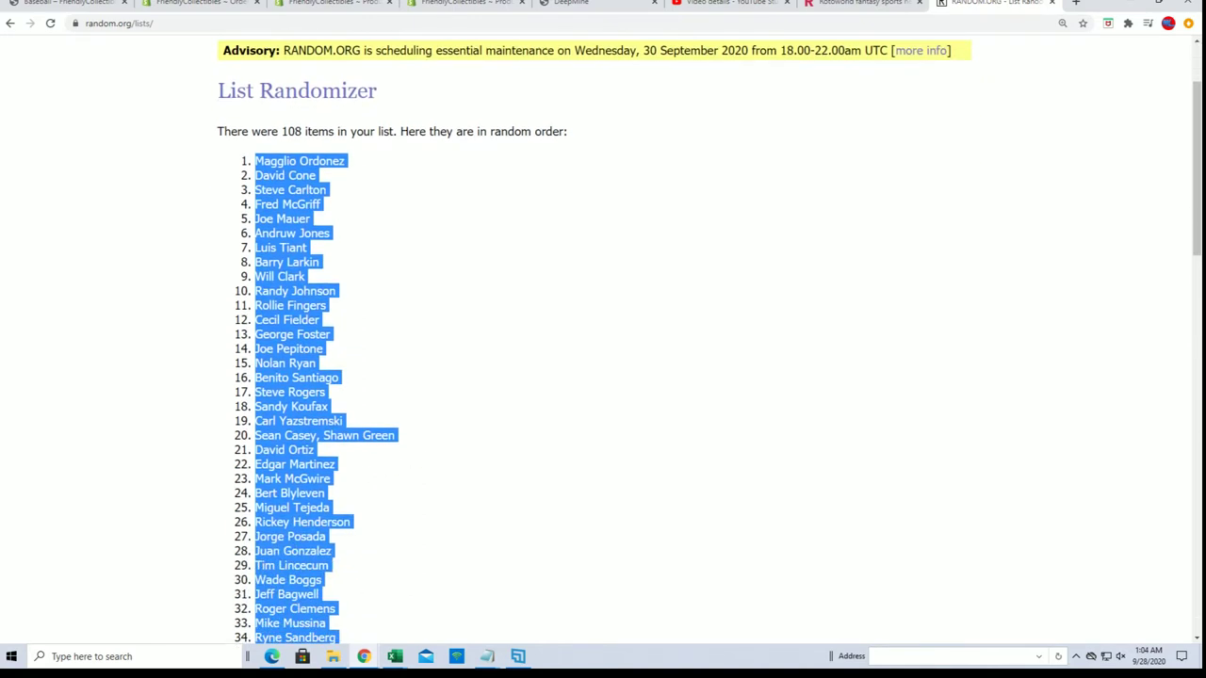
- Switch to the Excel workbook and paste the randomized player names as plain text from B2 down
key(alt+Tab)
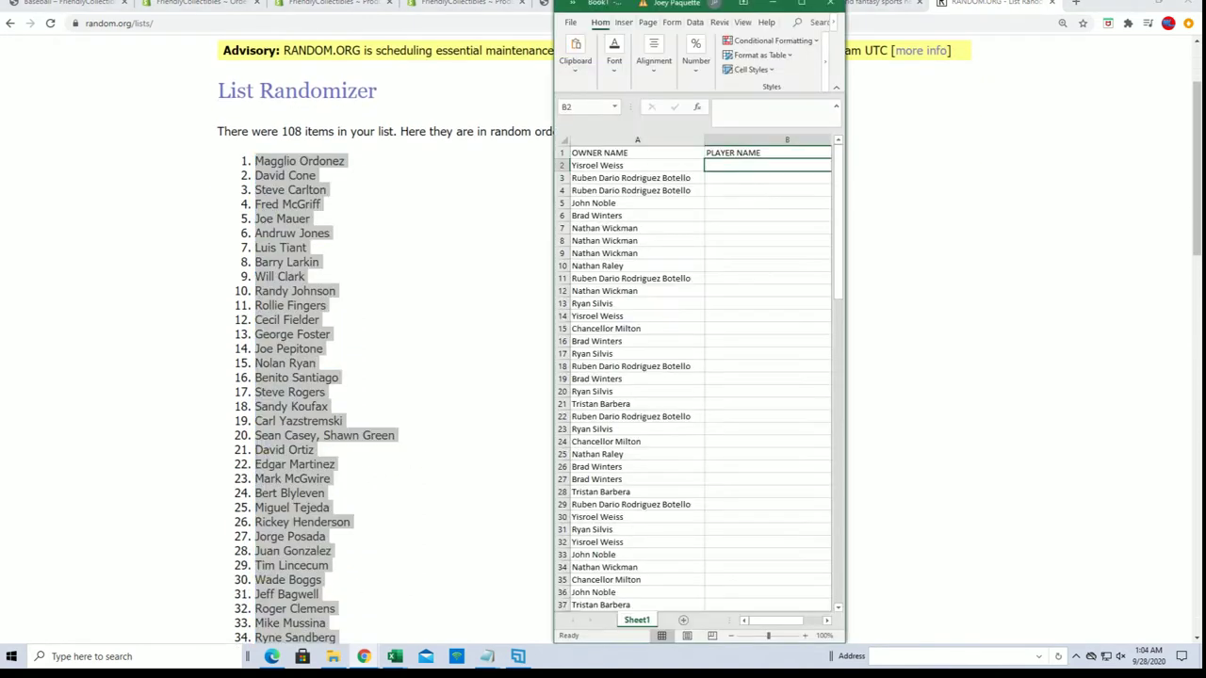
right_click(718, 166)
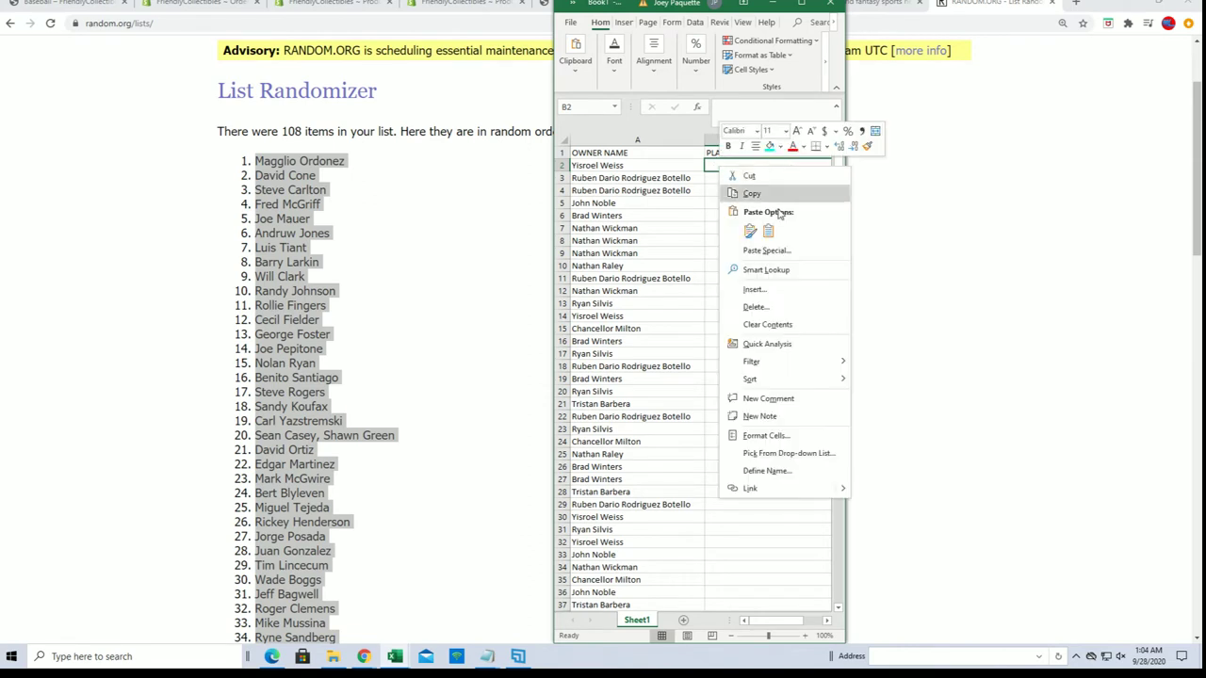
click(782, 251)
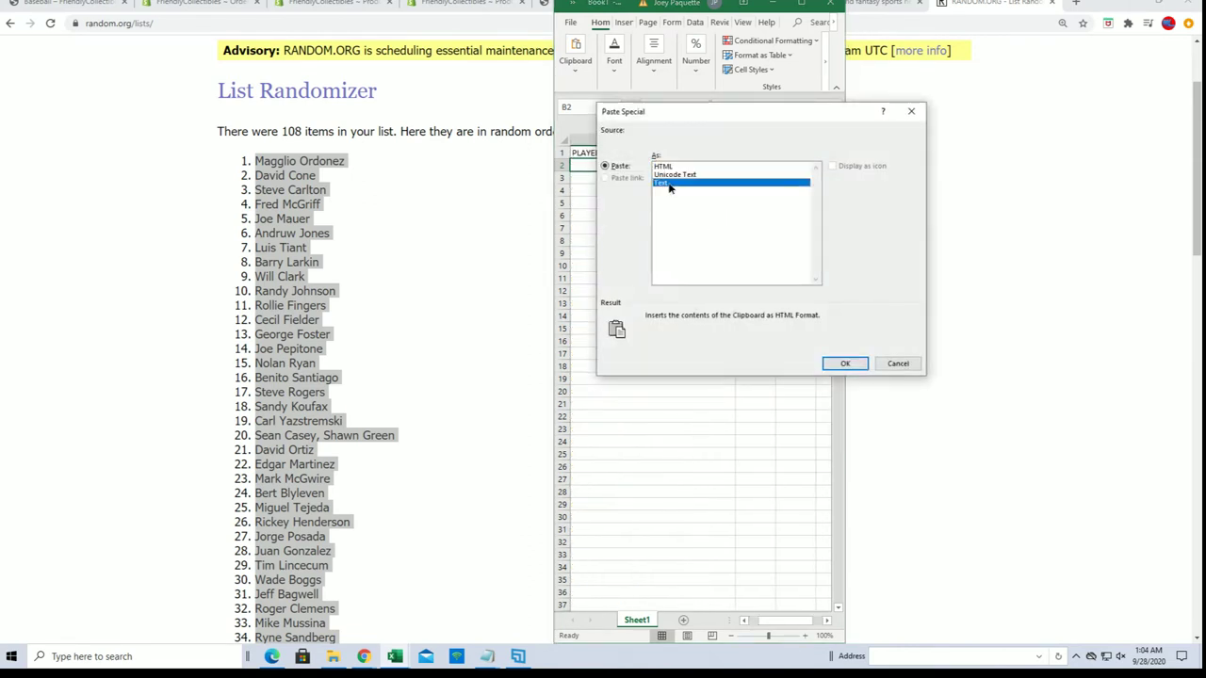
click(847, 365)
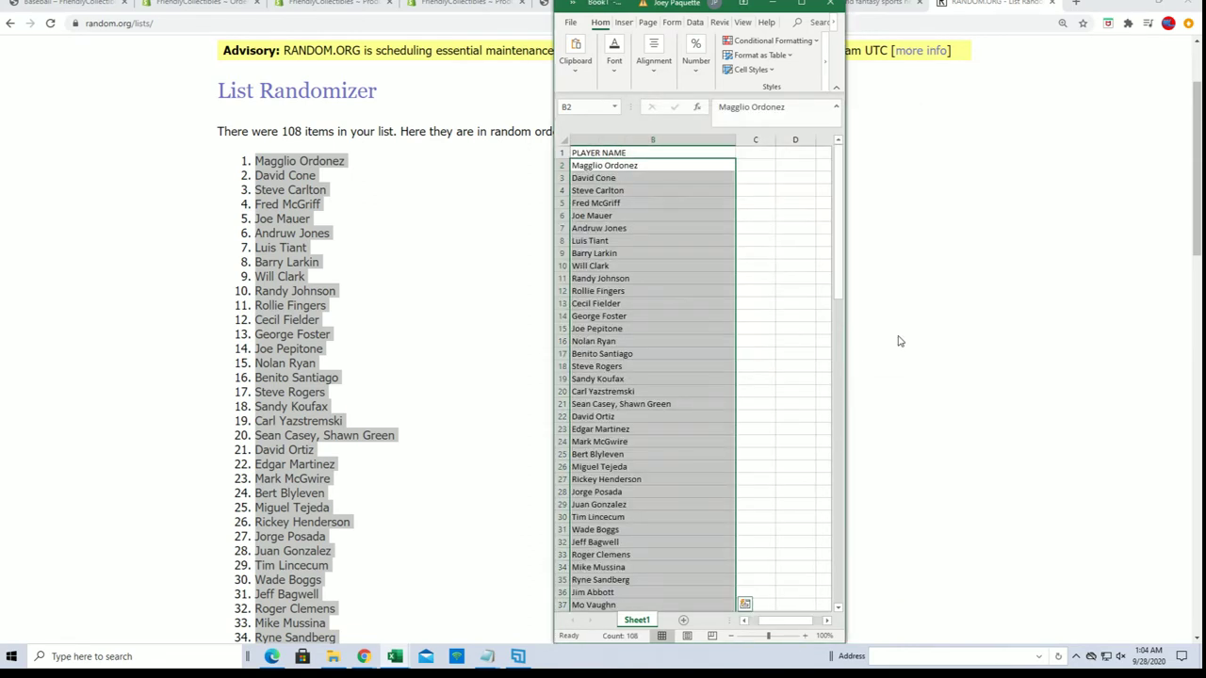
- Bring the owner column back into view beside the player names and maximize the workbook window
click(647, 338)
drag(604, 215, 584, 178)
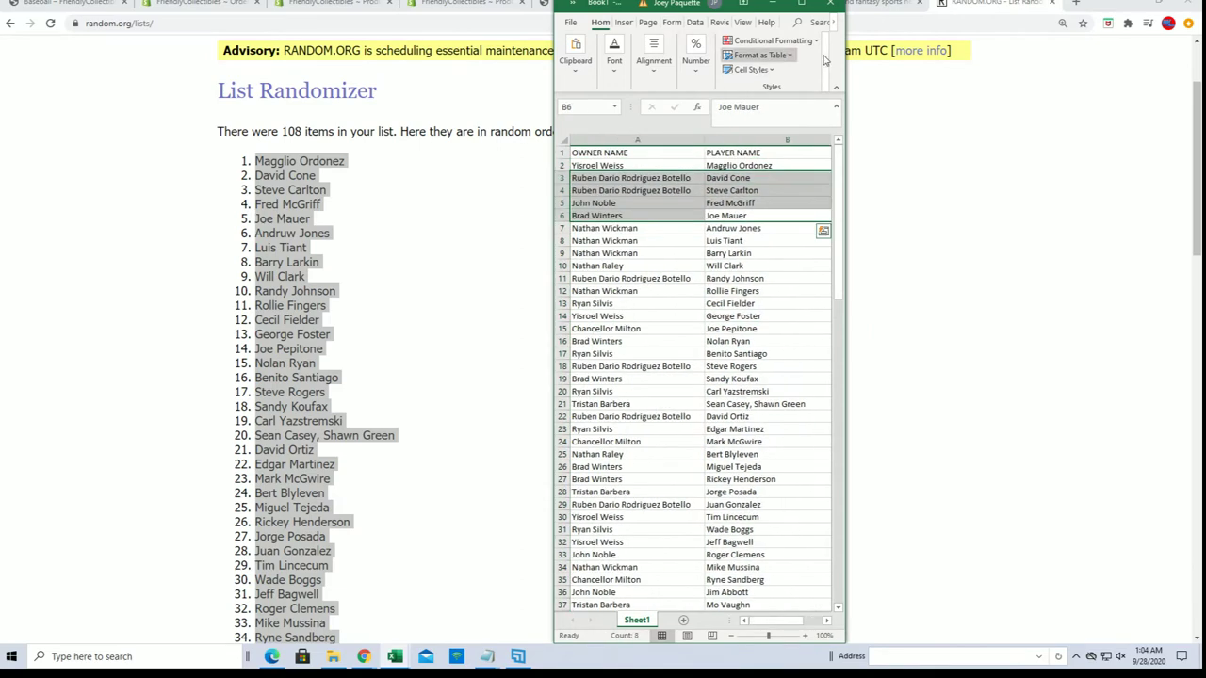
click(800, 4)
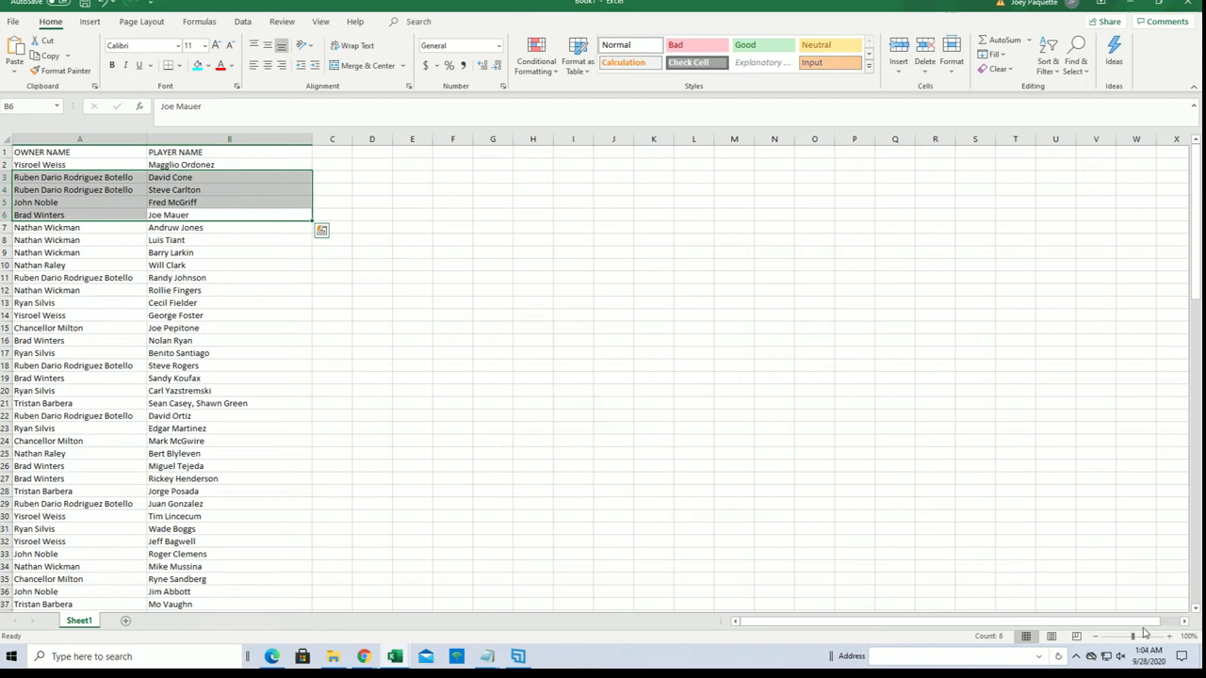
- Zoom the sheet to 184% and narrow the owner name column to fit its longest entry
drag(1134, 636, 1141, 636)
scroll(1075, 590, up, 1)
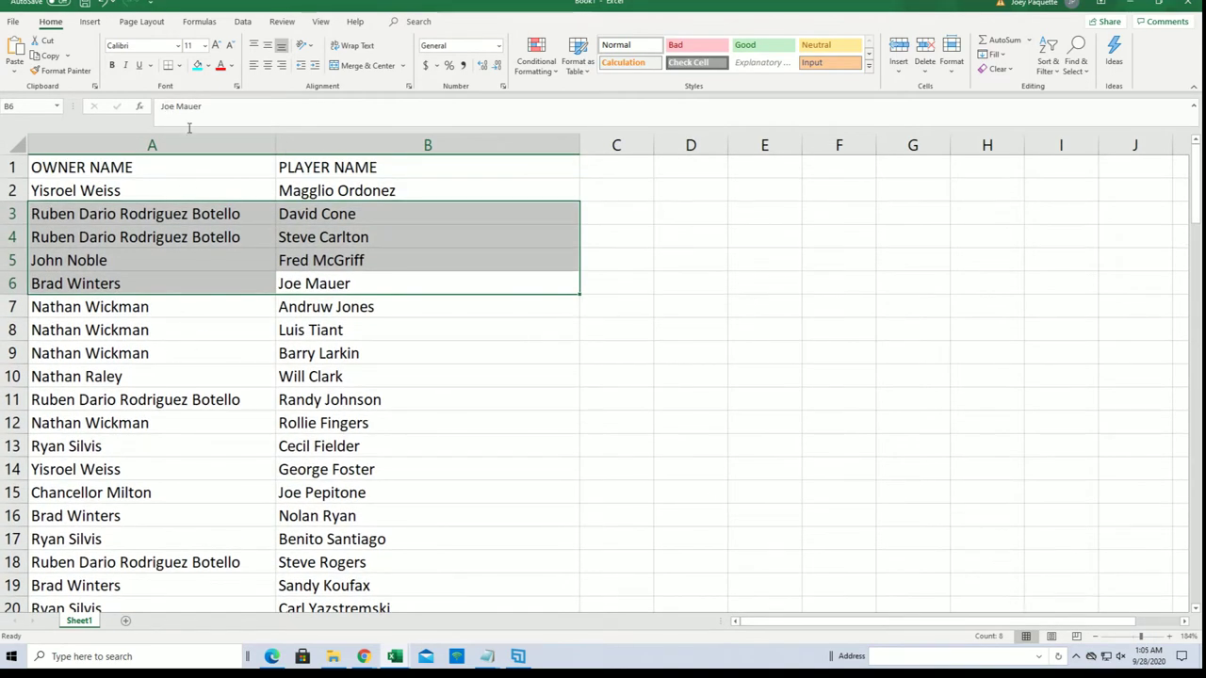
click(255, 144)
drag(273, 144, 242, 154)
- Review the owner and player pairings row by row down to row 109, and return to the start of the list
scroll(322, 368, down, 1)
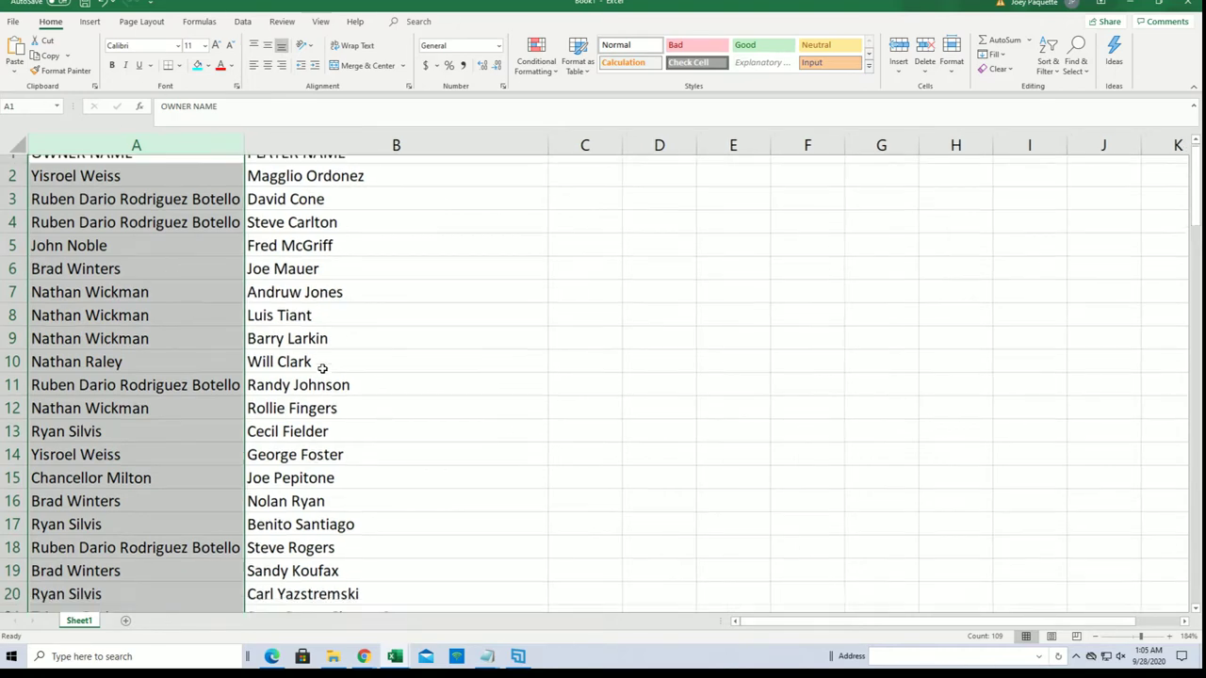
scroll(322, 369, down, 3)
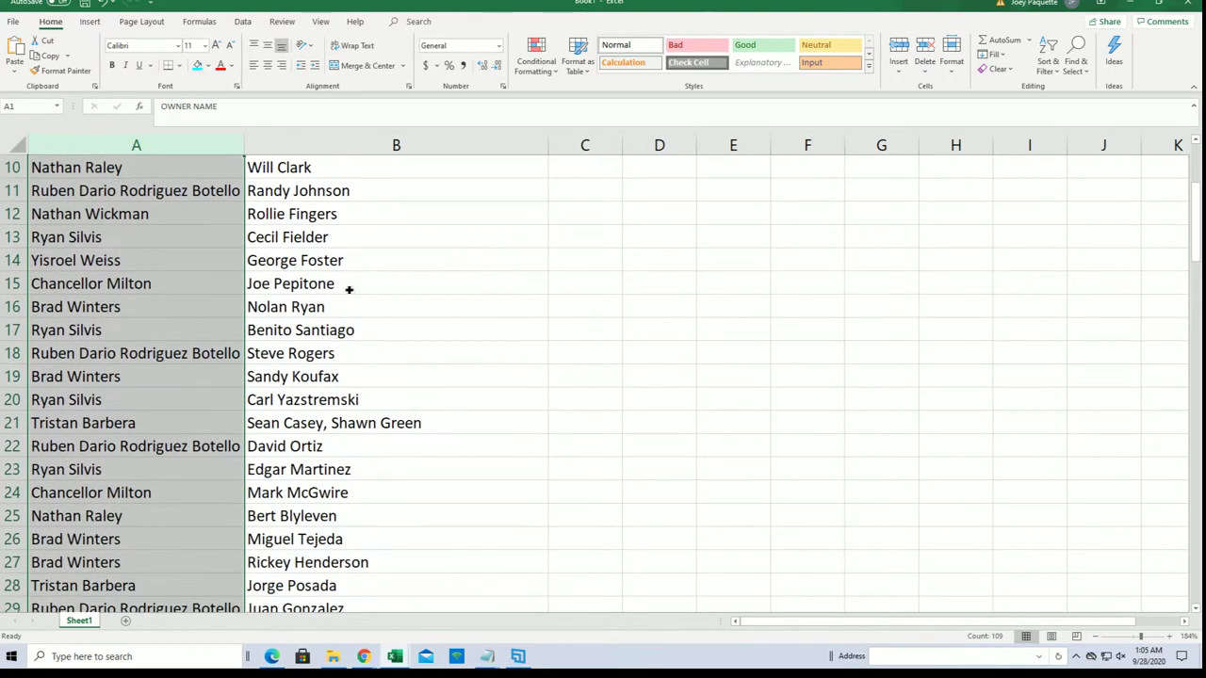
click(349, 290)
scroll(357, 285, down, 1)
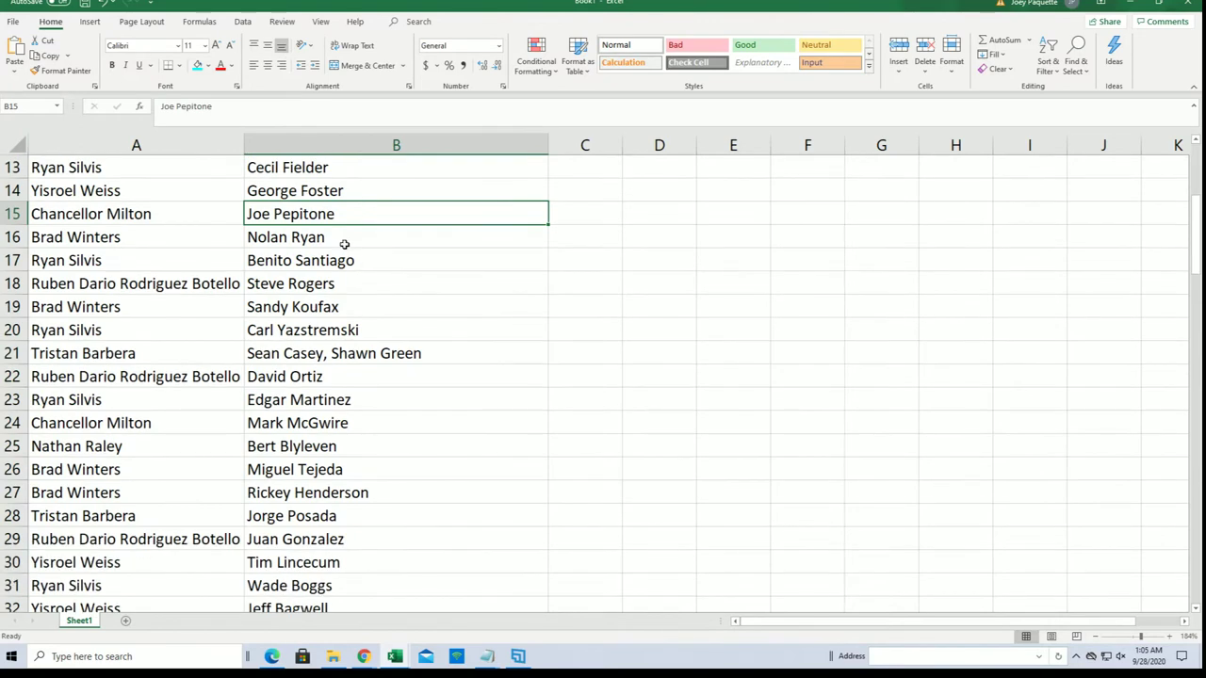
click(343, 241)
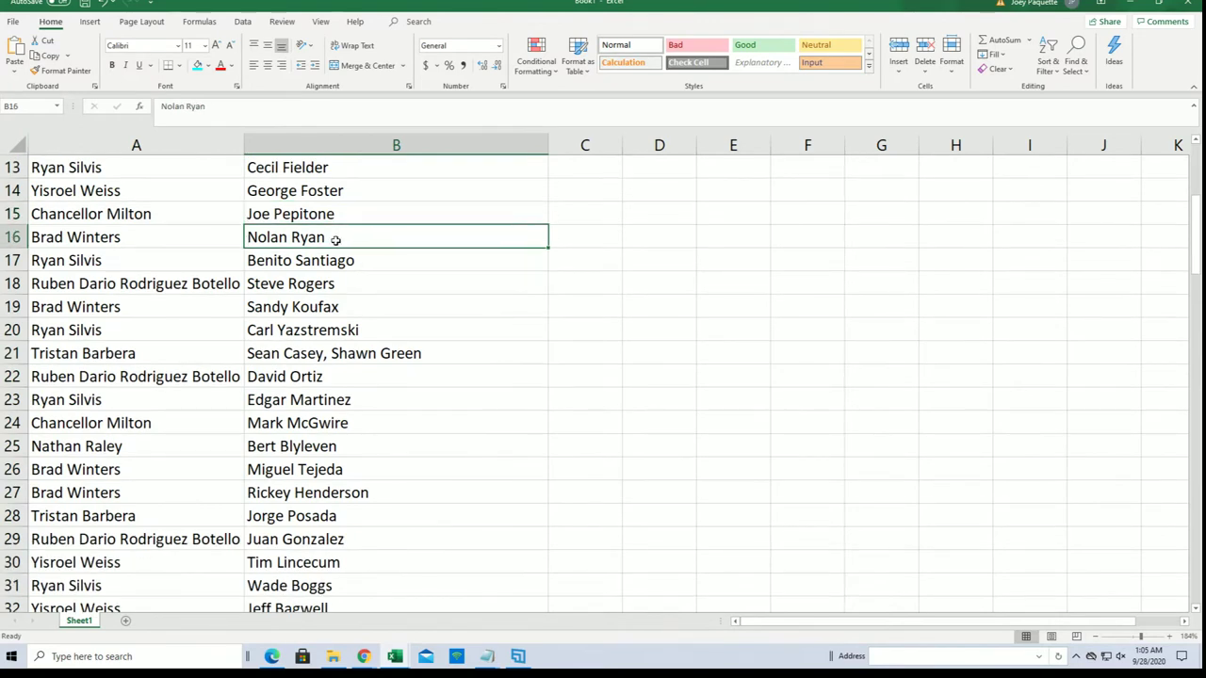
click(183, 212)
scroll(292, 349, down, 1)
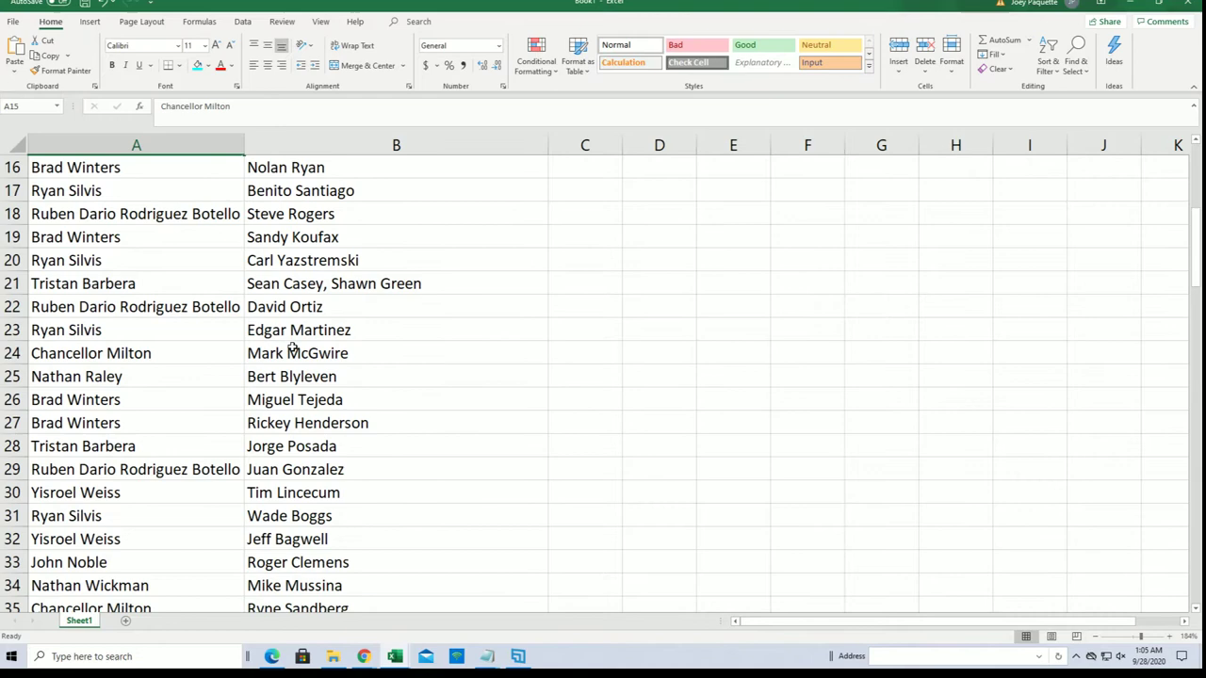
scroll(292, 347, down, 3)
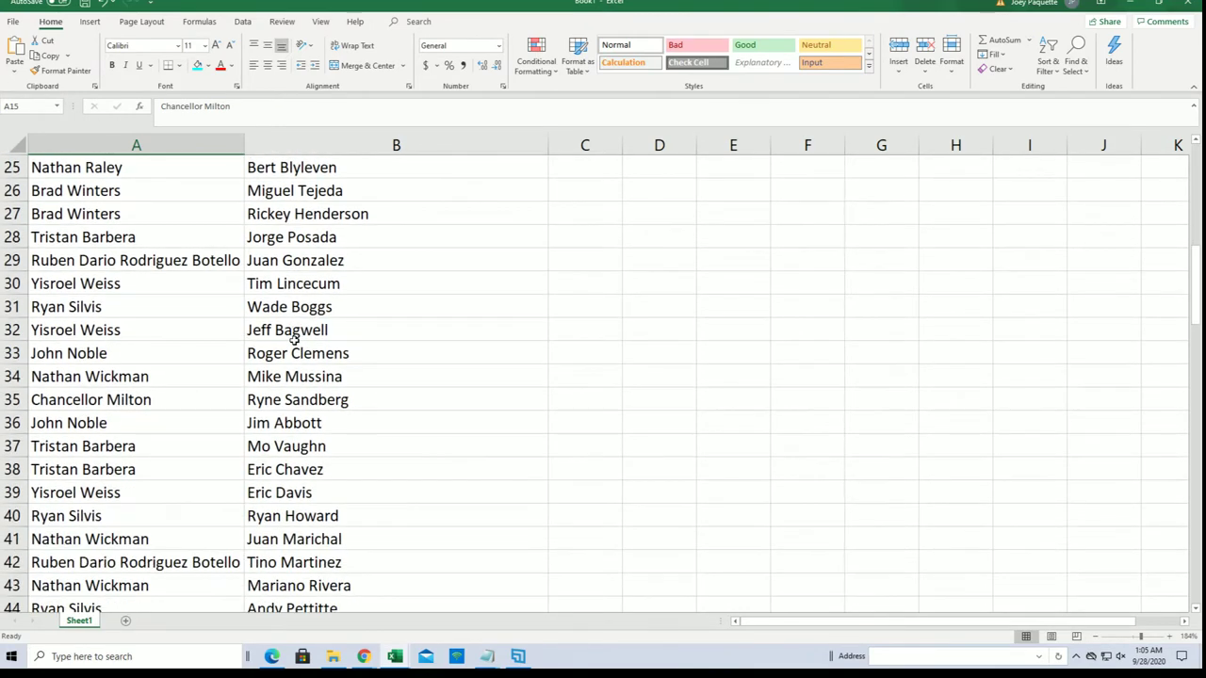
scroll(294, 341, down, 3)
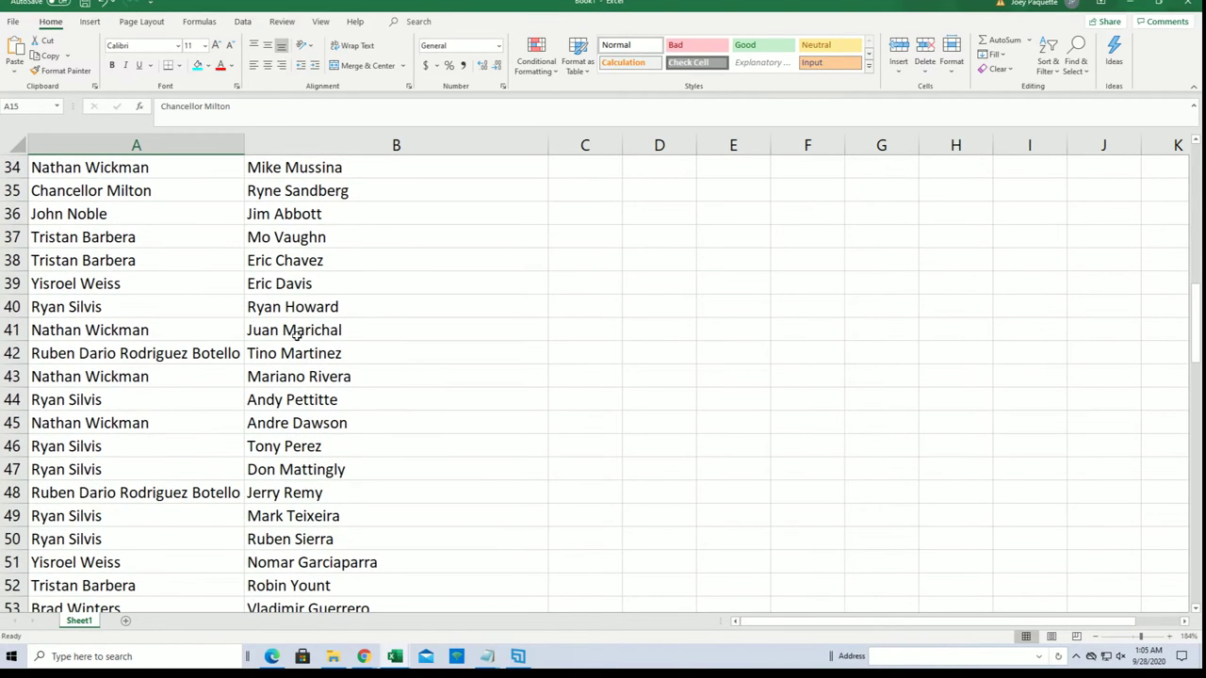
scroll(300, 332, down, 2)
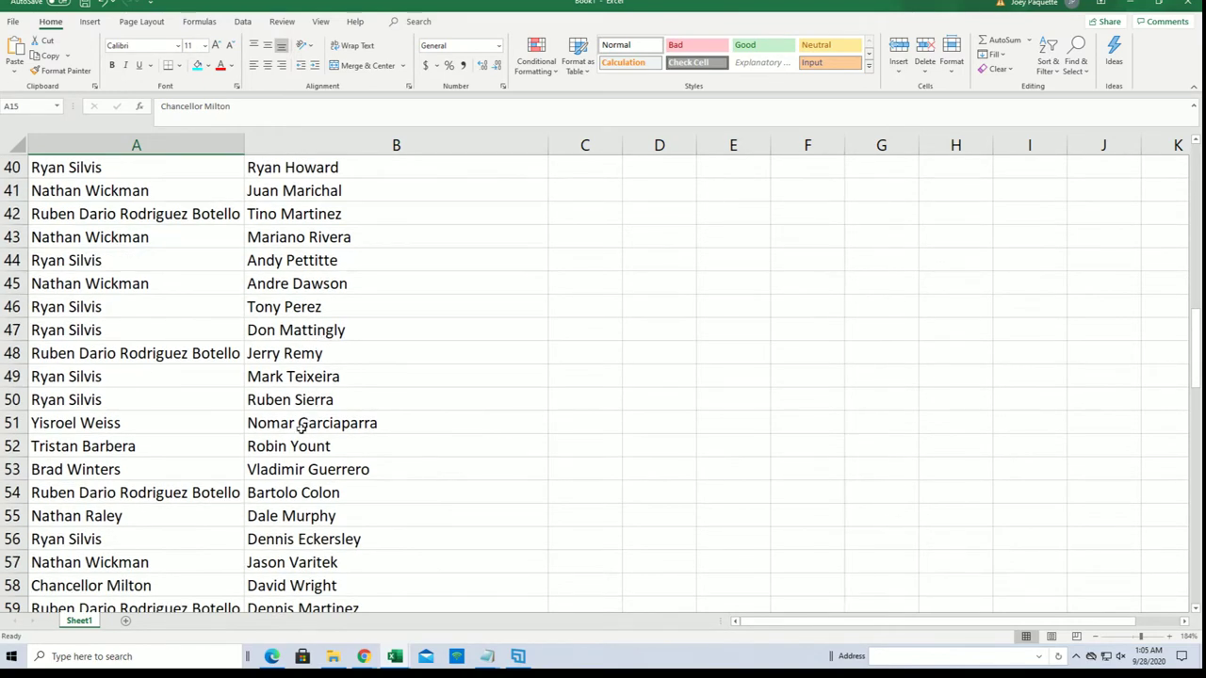
scroll(304, 430, down, 2)
scroll(371, 432, down, 1)
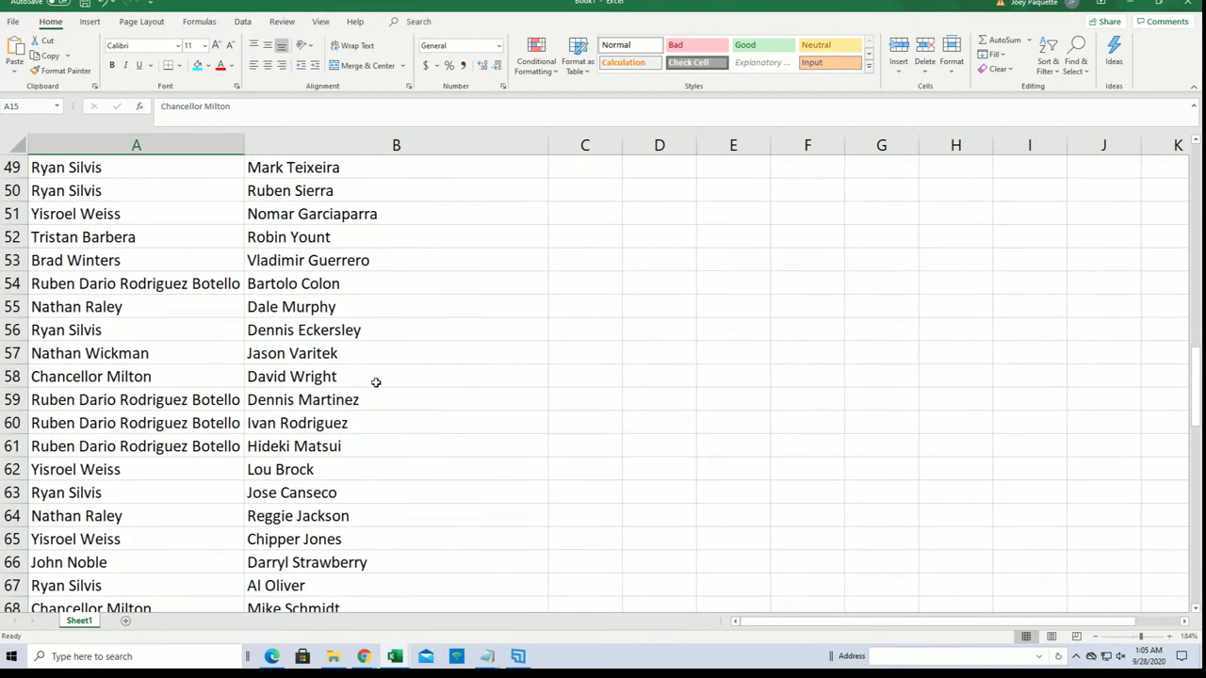
click(387, 359)
scroll(374, 399, down, 1)
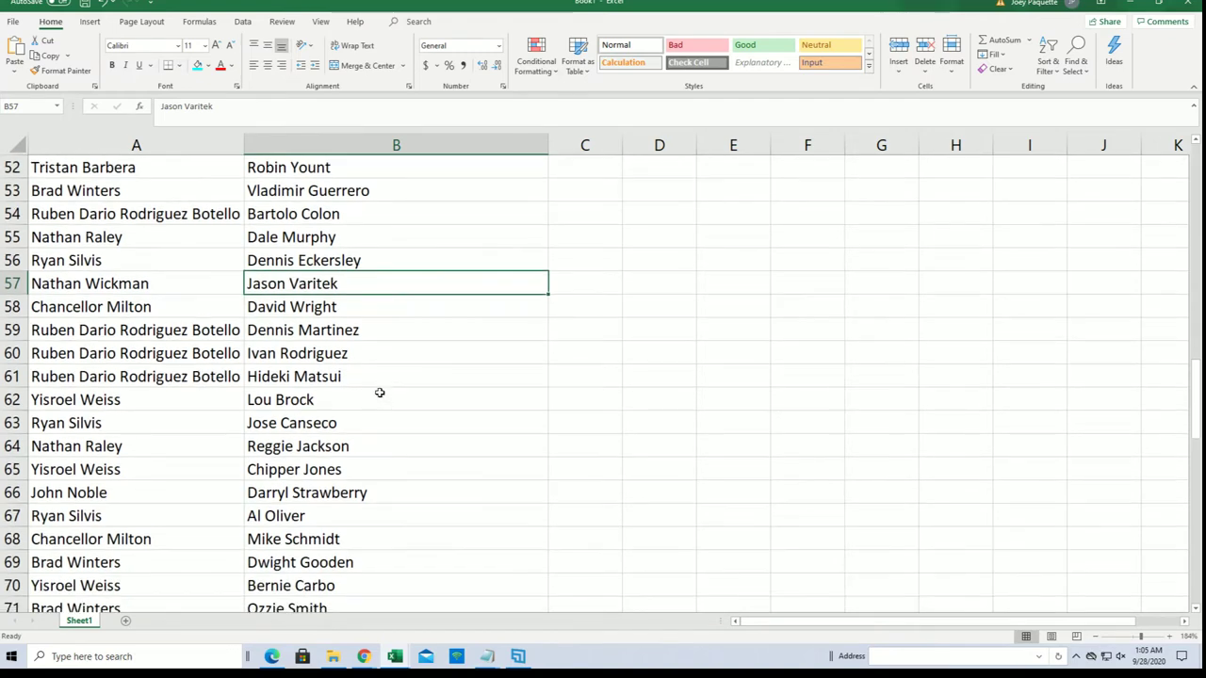
scroll(380, 406, down, 5)
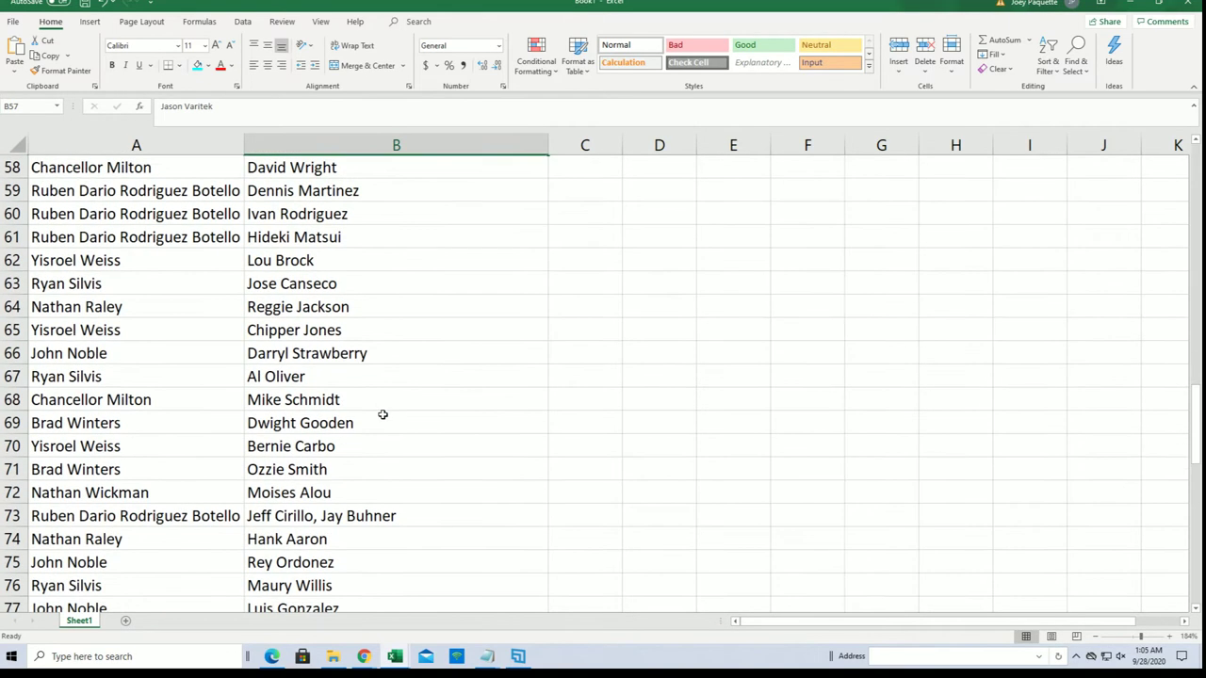
scroll(390, 411, down, 1)
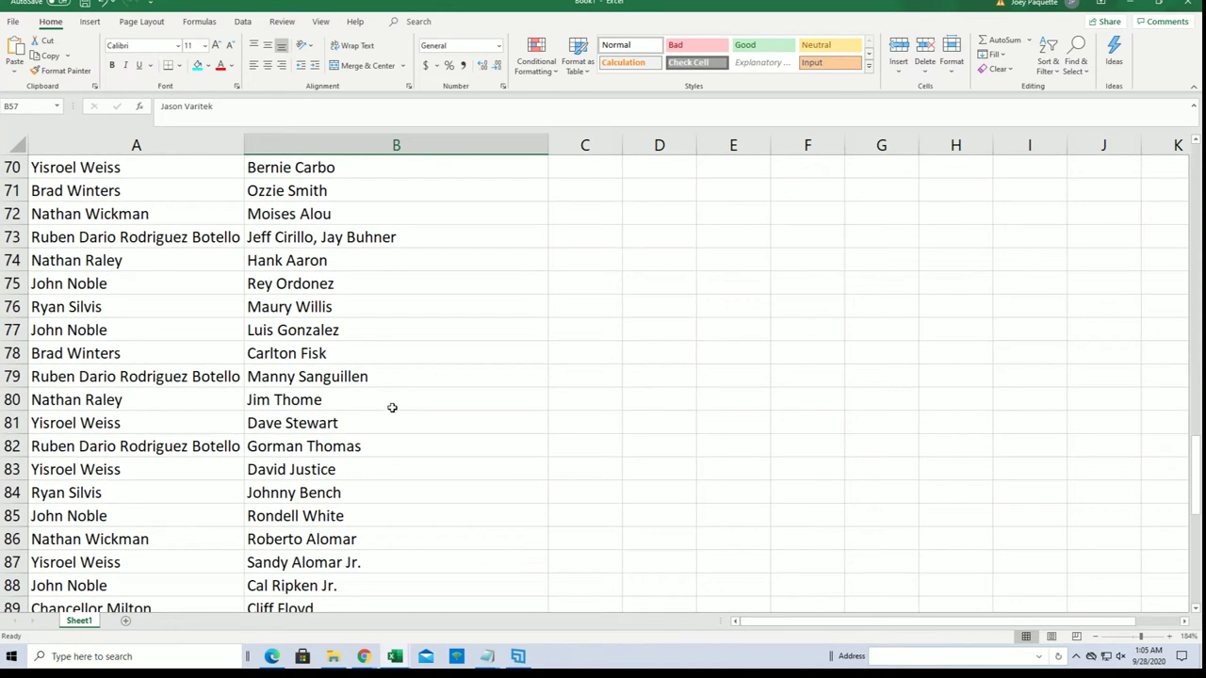
click(405, 244)
click(432, 279)
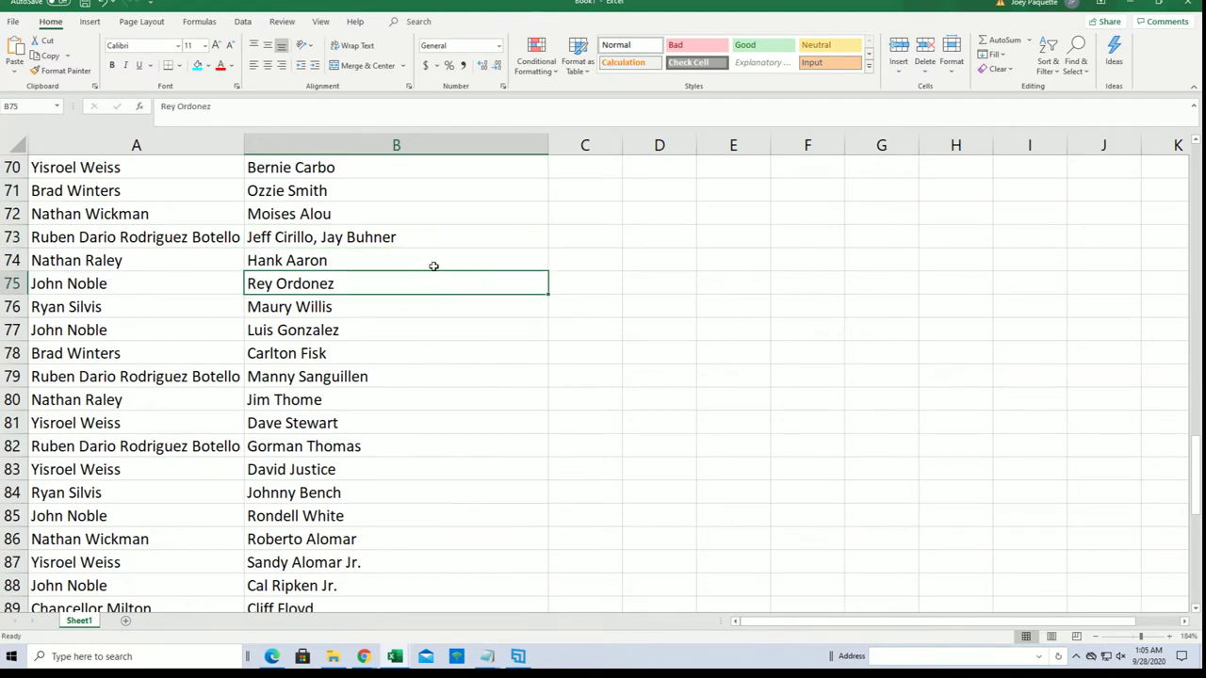
click(433, 264)
scroll(428, 278, down, 1)
scroll(427, 285, down, 2)
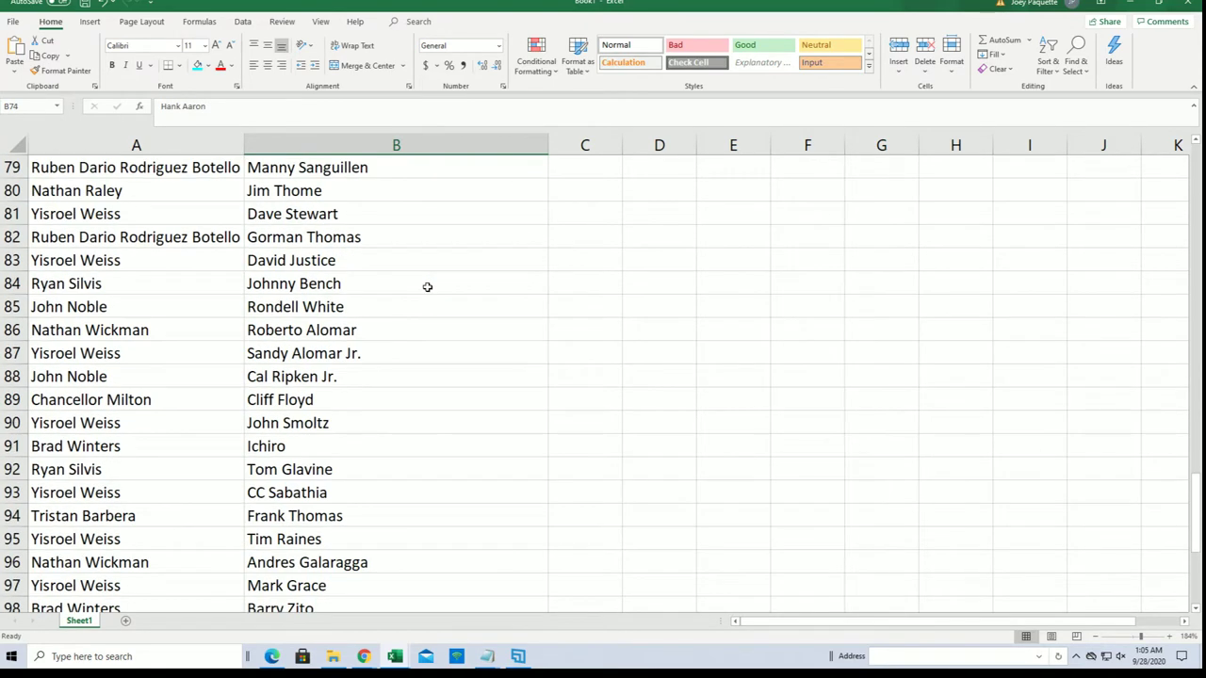
scroll(427, 287, down, 3)
scroll(427, 290, down, 1)
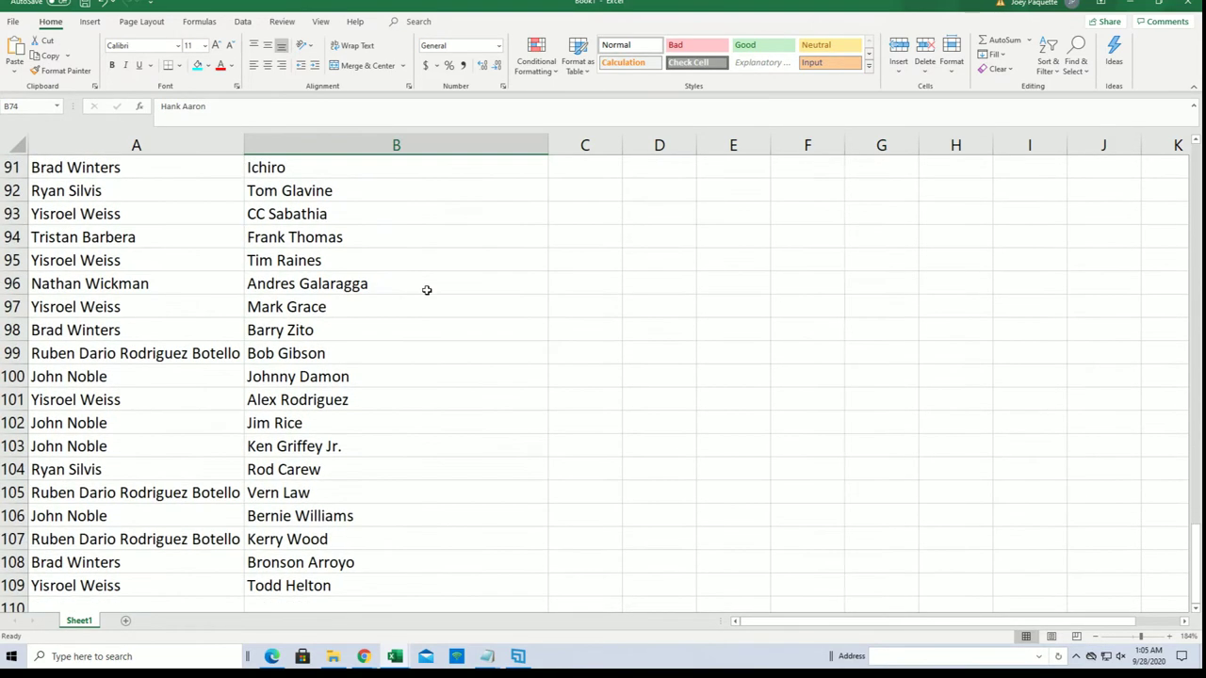
scroll(425, 292, down, 1)
click(395, 370)
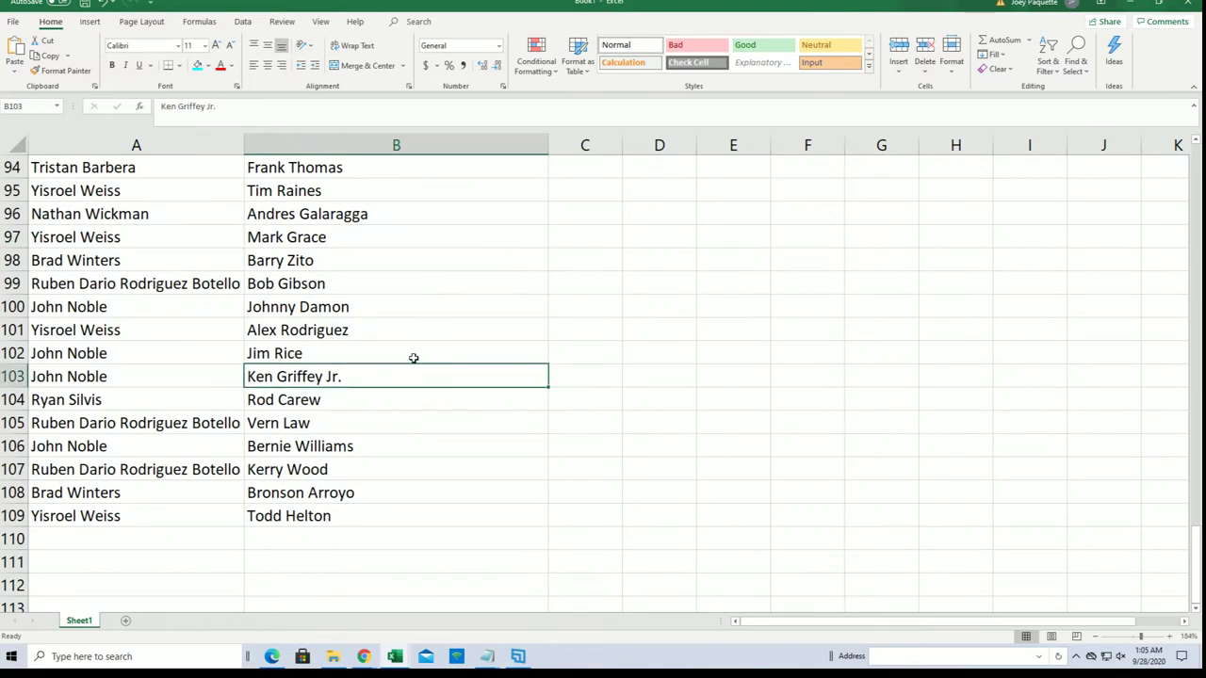
scroll(410, 359, down, 1)
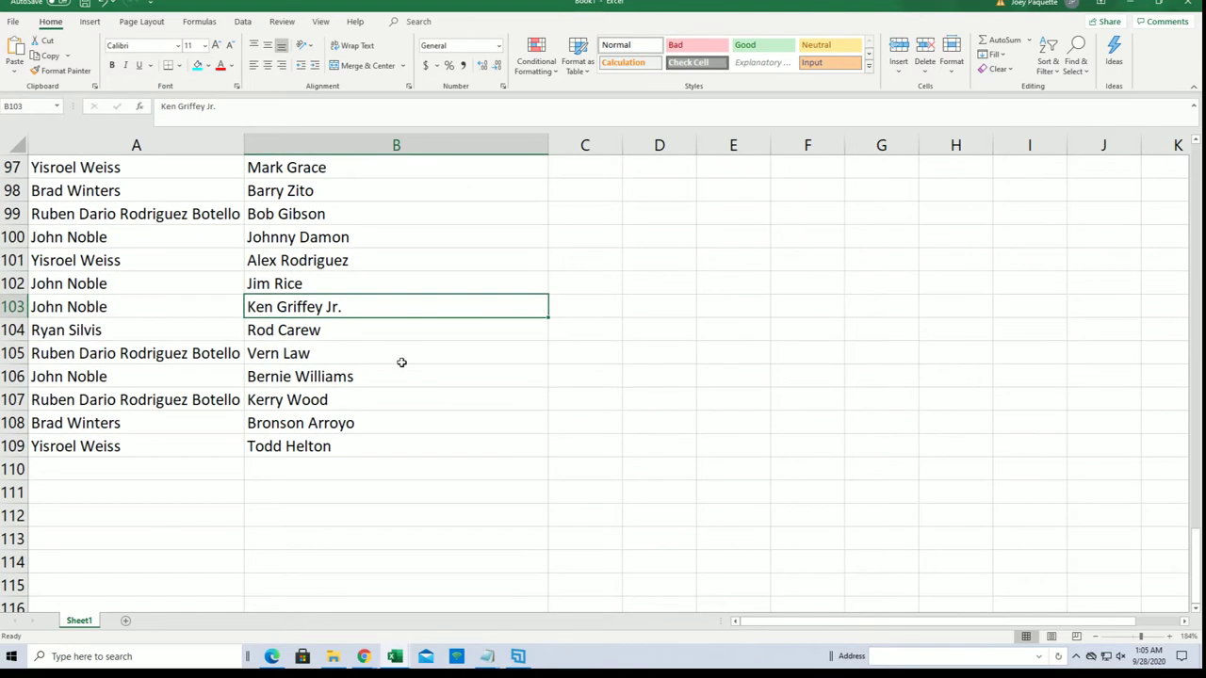
scroll(400, 362, up, 15)
scroll(372, 380, up, 17)
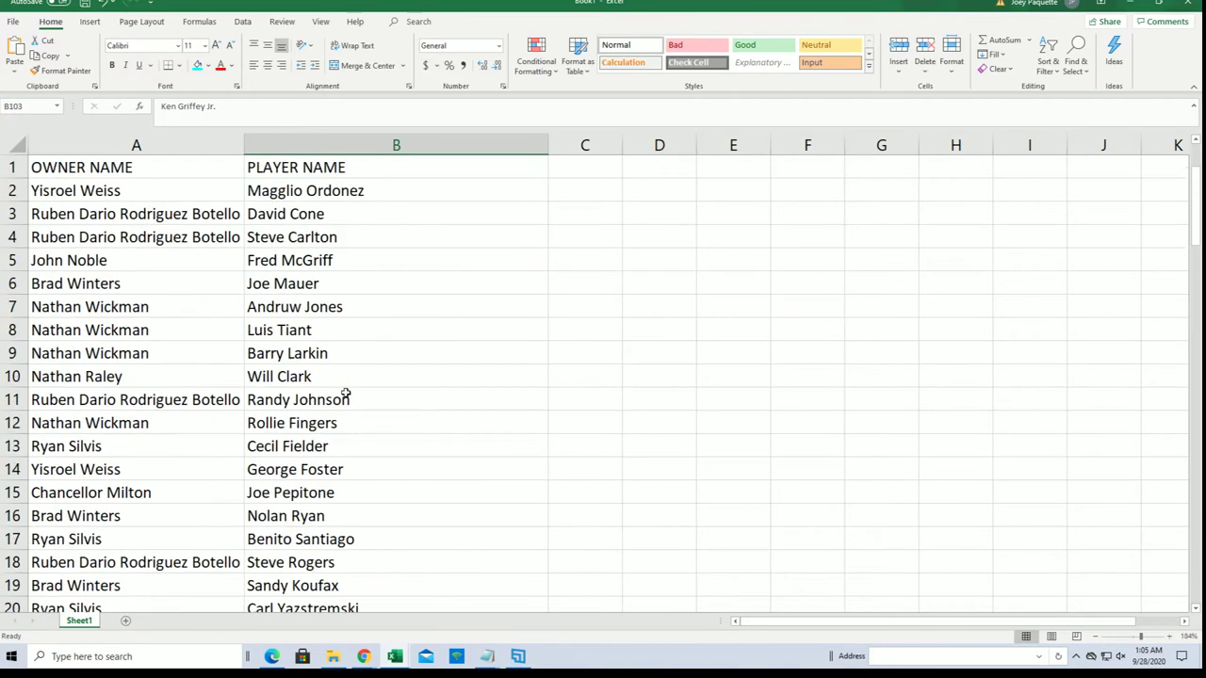